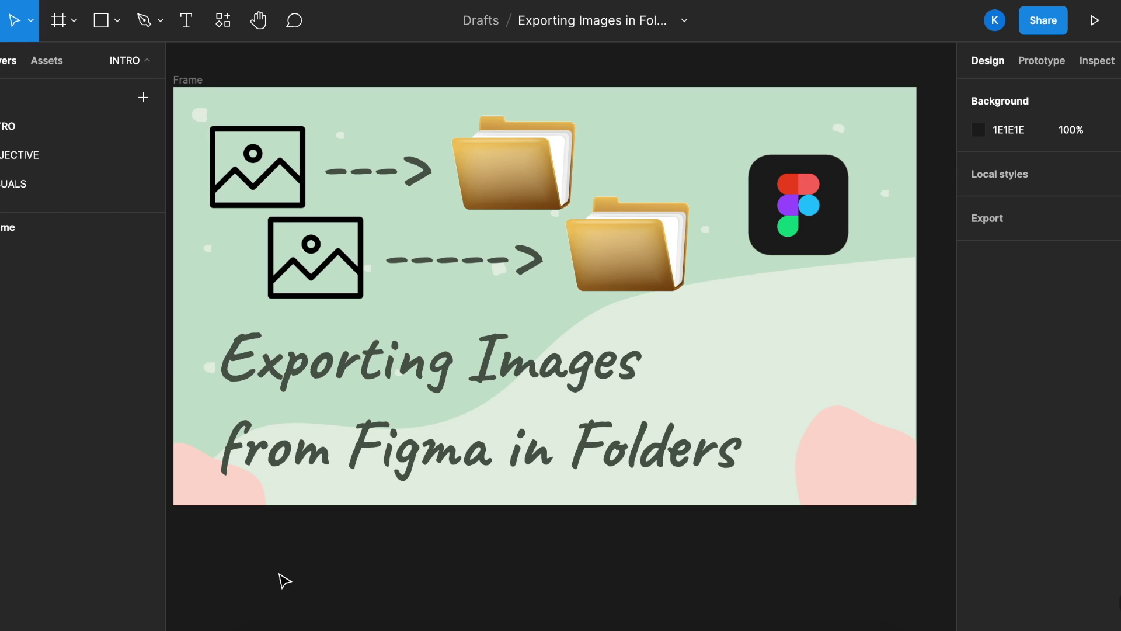
View the OBJECTIVE page's org chart, then switch to the VISUALS page.
click(80, 155)
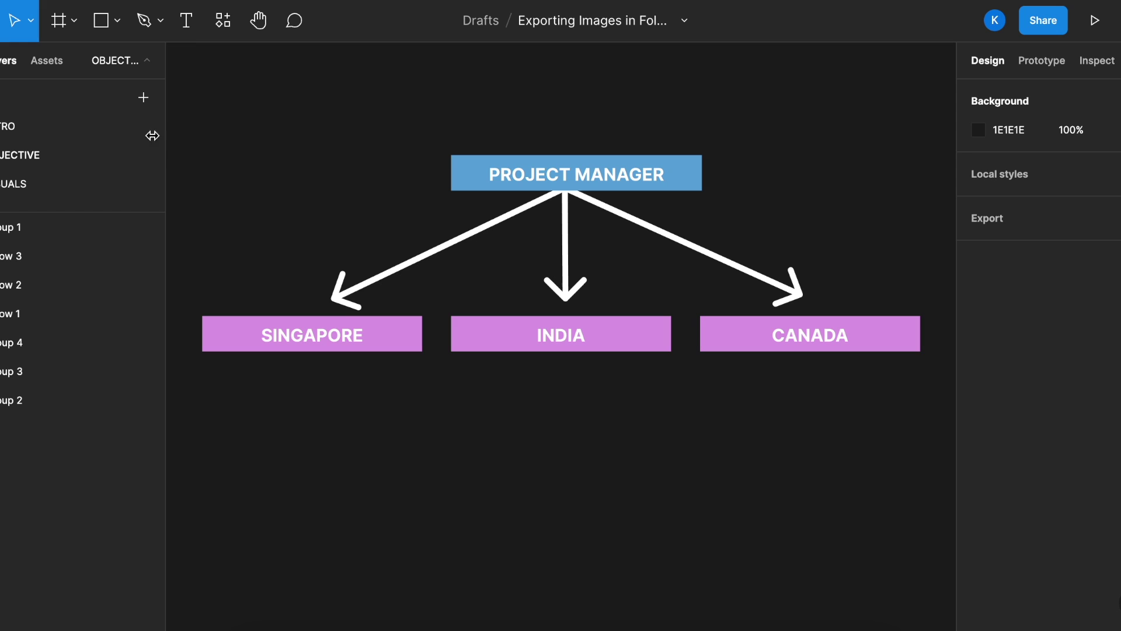
click(69, 181)
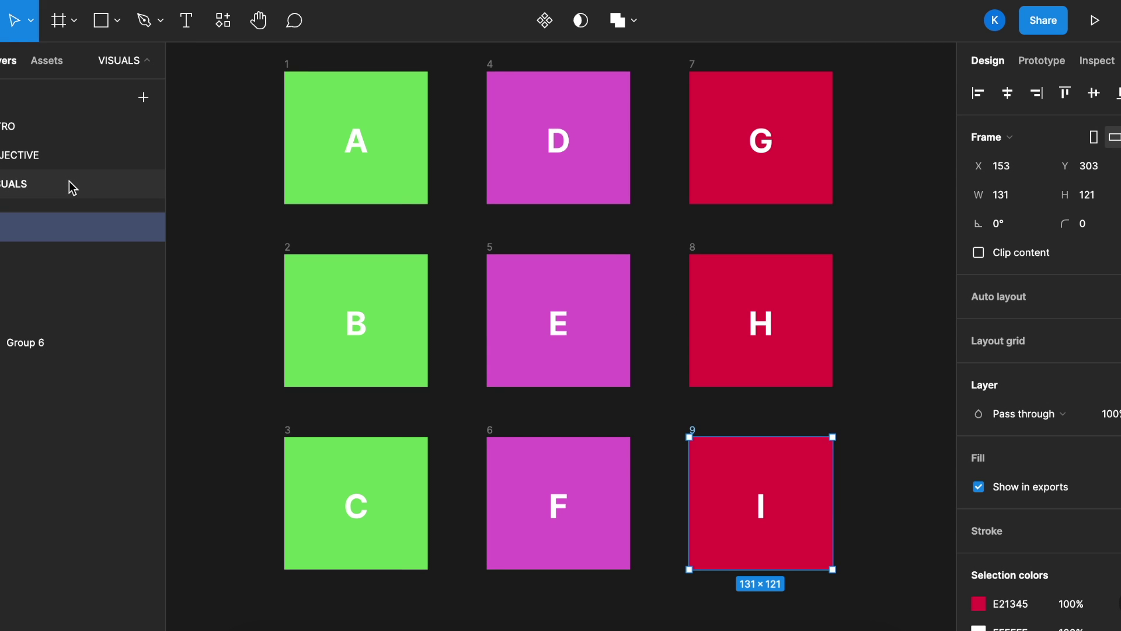
Marquee-select frames A–I, export them as PNGs, and reveal the downloaded zip.
click(238, 179)
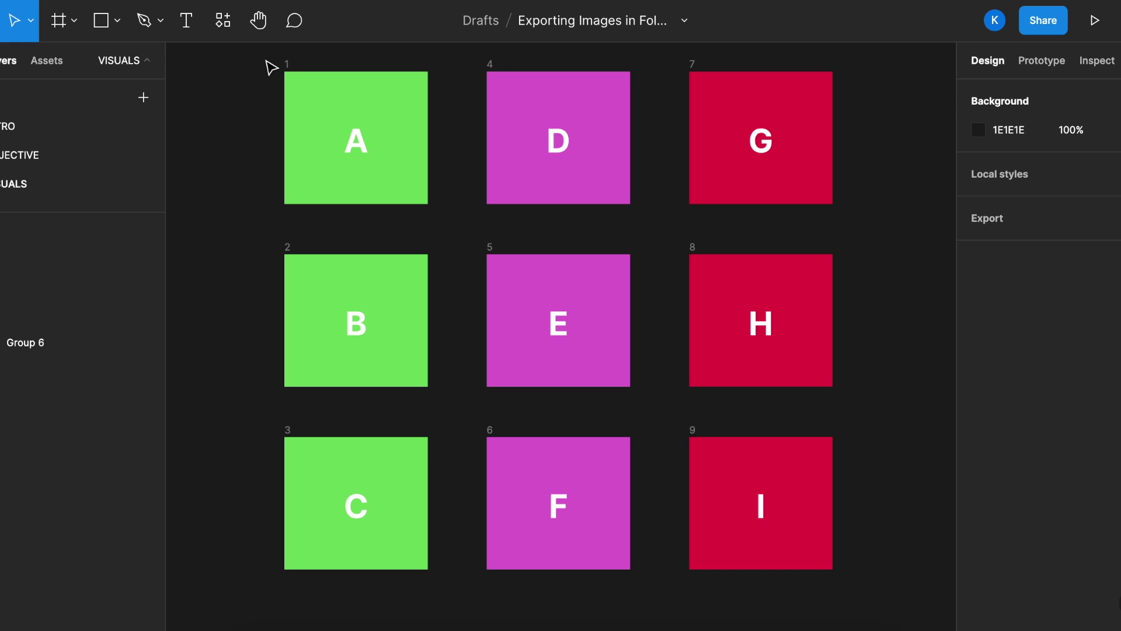
drag(266, 60, 863, 575)
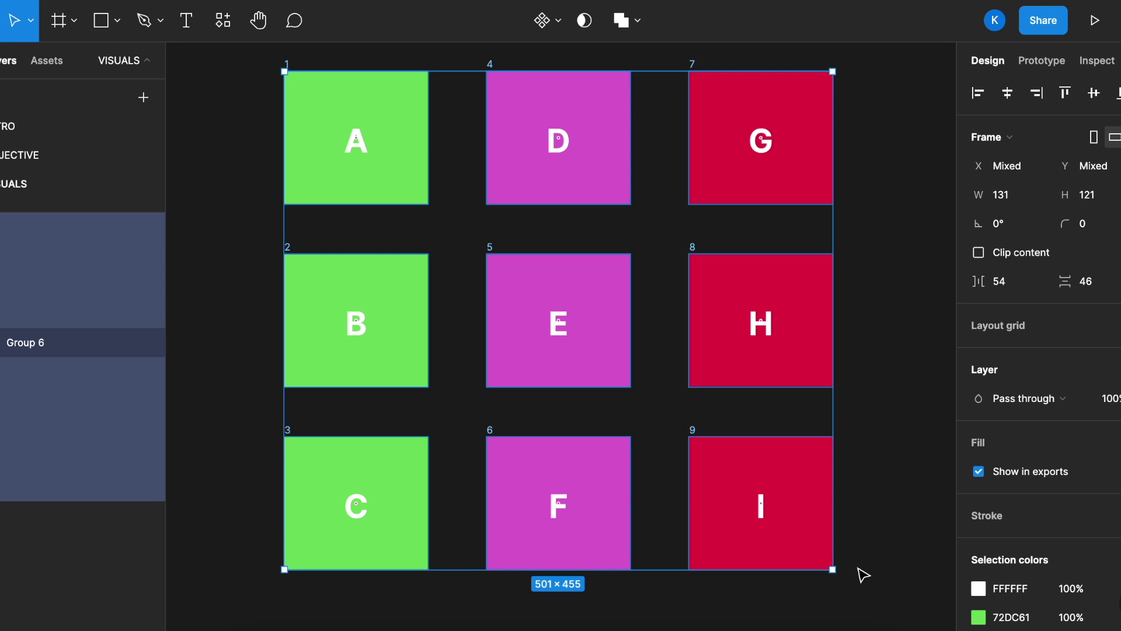
scroll(1068, 600, down, 5)
click(1028, 571)
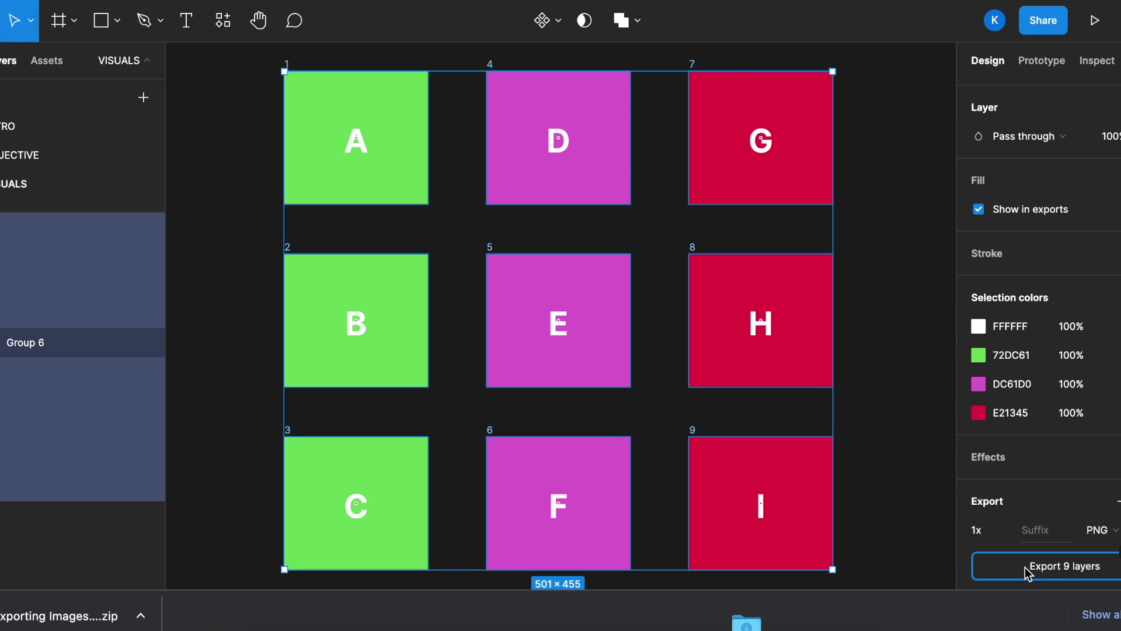
click(251, 619)
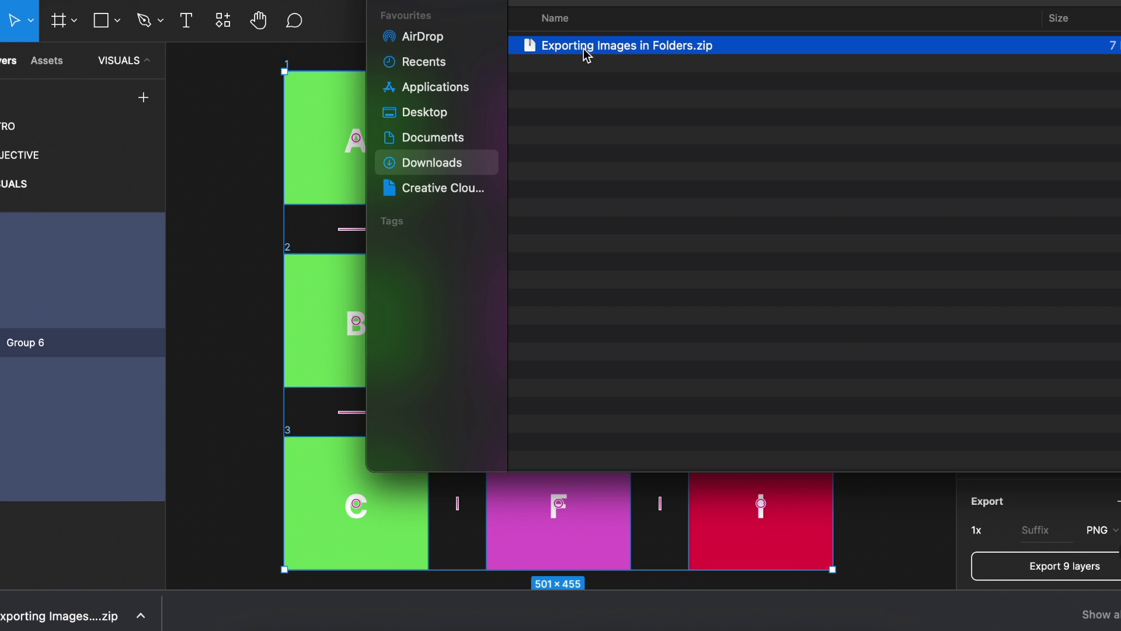
Unzip the export, create an SG folder and move 1.png–3.png into it.
double_click(584, 49)
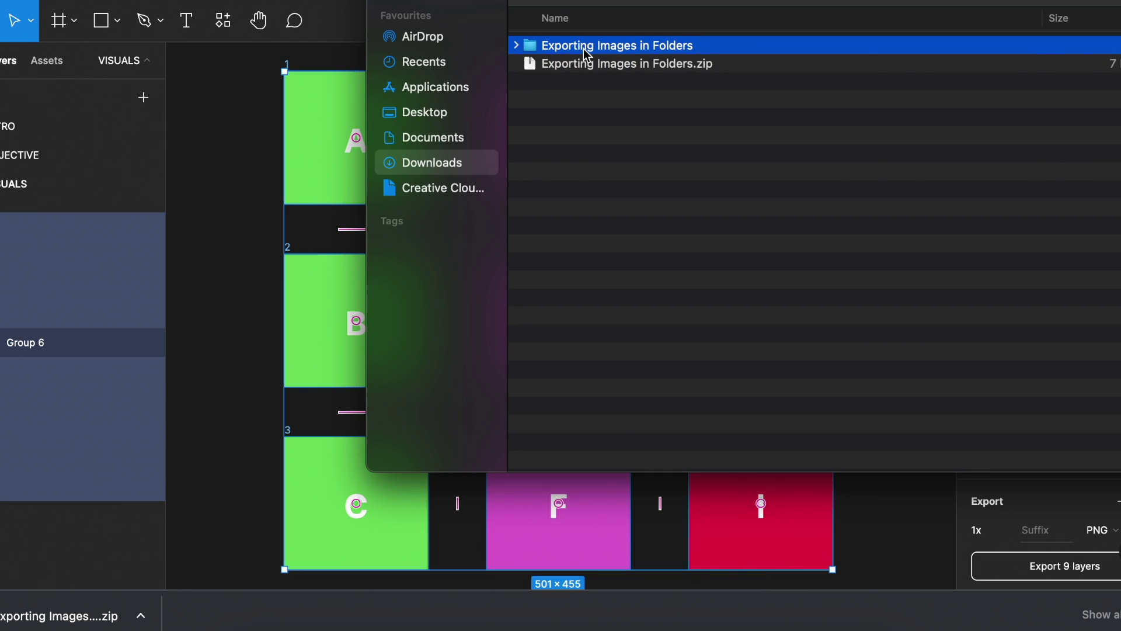
double_click(583, 48)
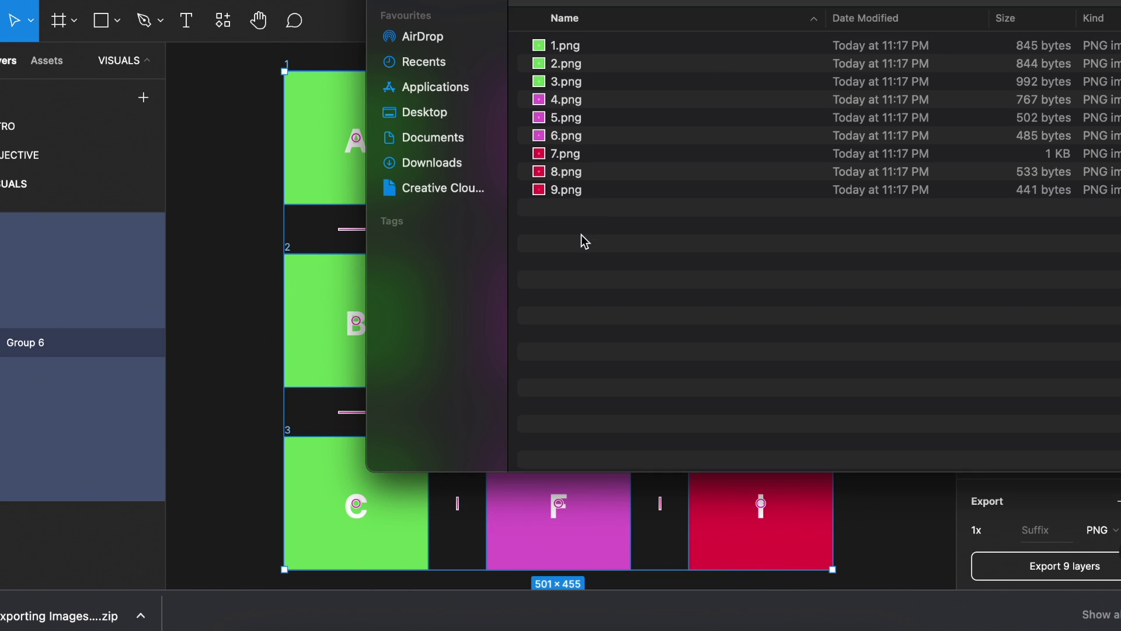
right_click(542, 257)
click(558, 265)
text(SG)
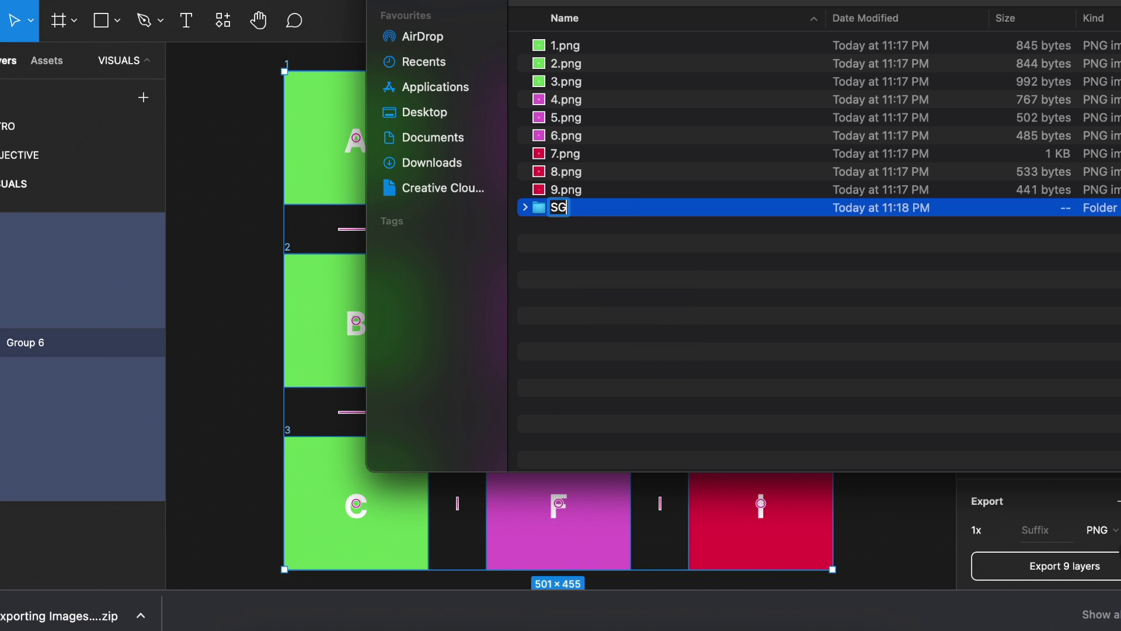
click(610, 46)
shift+click(607, 82)
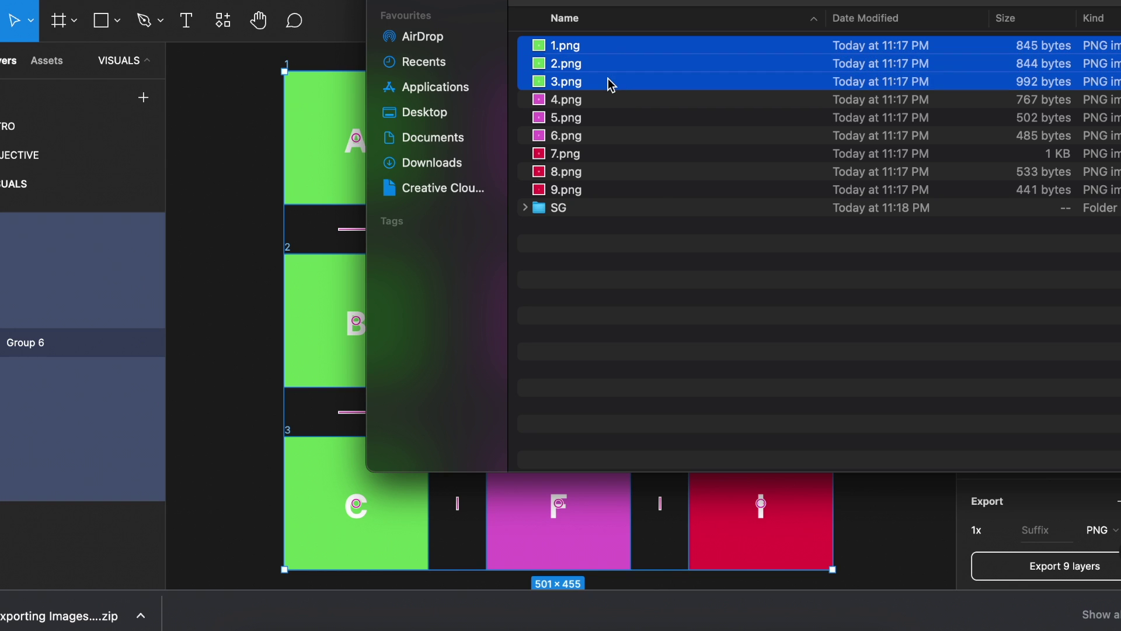
drag(607, 81, 560, 213)
Create an IN folder and move 7.png, 8.png and 9.png into it.
right_click(582, 223)
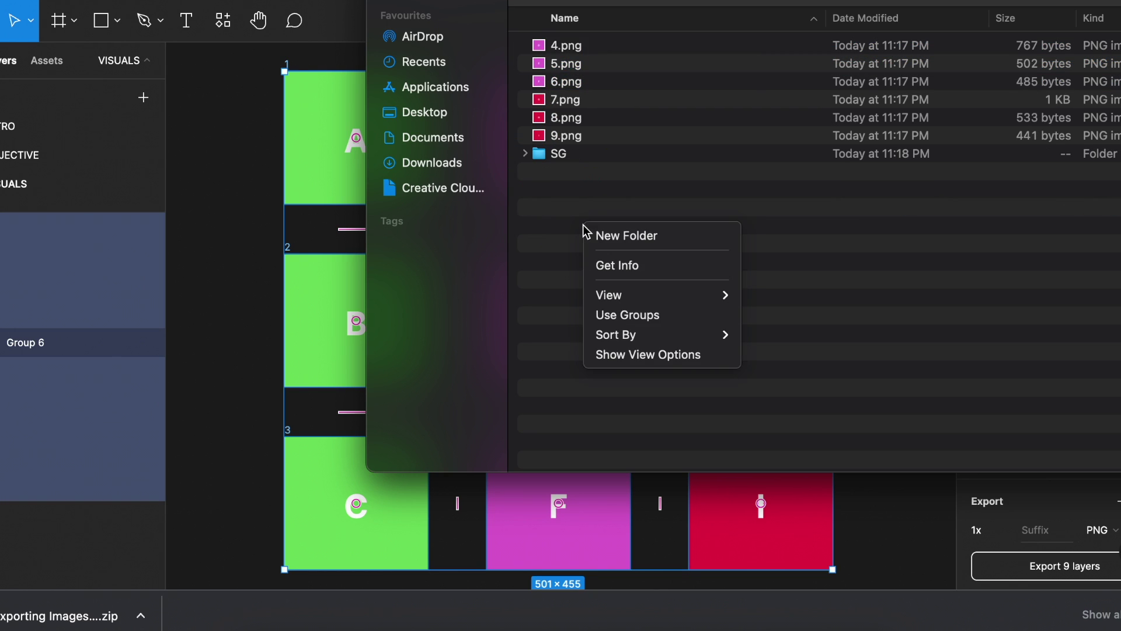
click(599, 236)
text(IN)
key(Return)
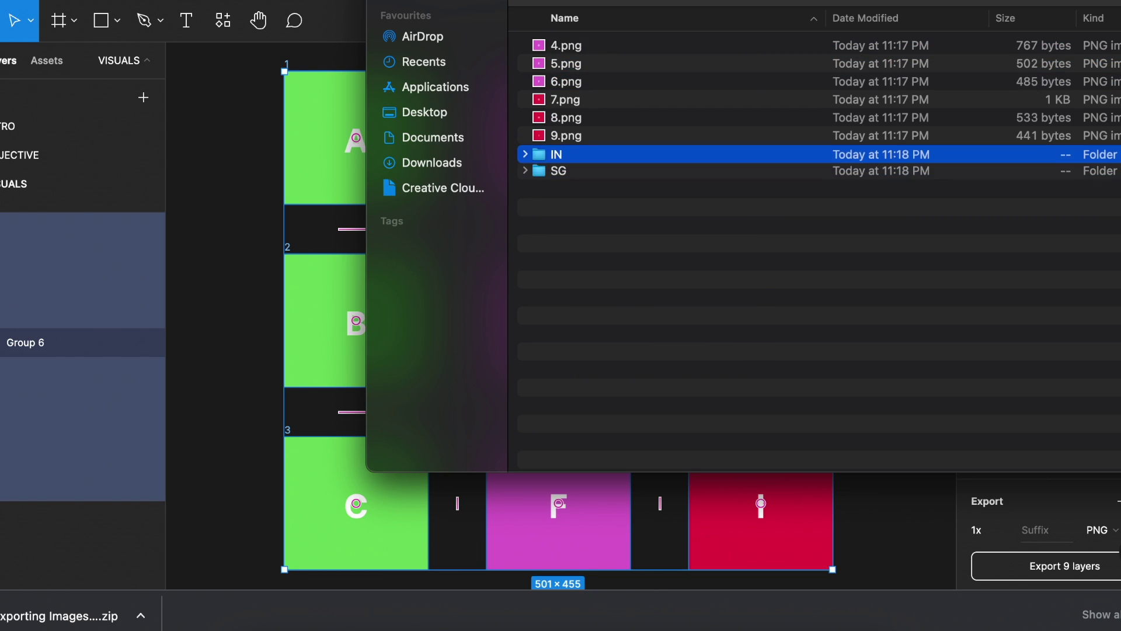
click(608, 94)
shift+click(609, 124)
shift+click(608, 134)
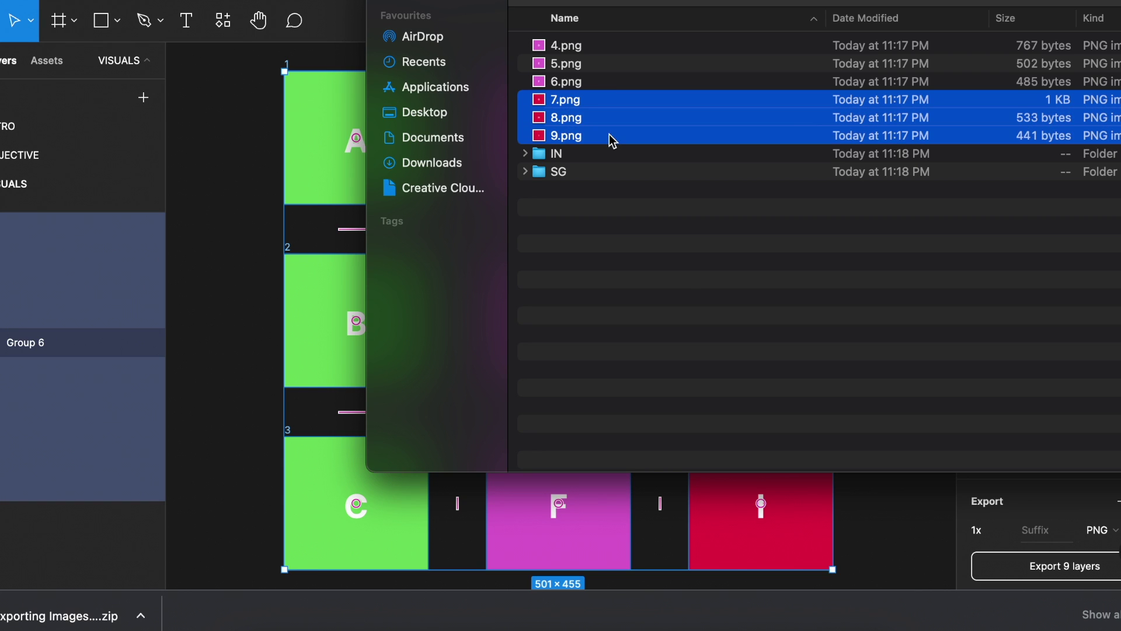
drag(608, 134, 554, 154)
Create a CA folder, move 4.png–6.png into it, and return to Figma.
right_click(576, 204)
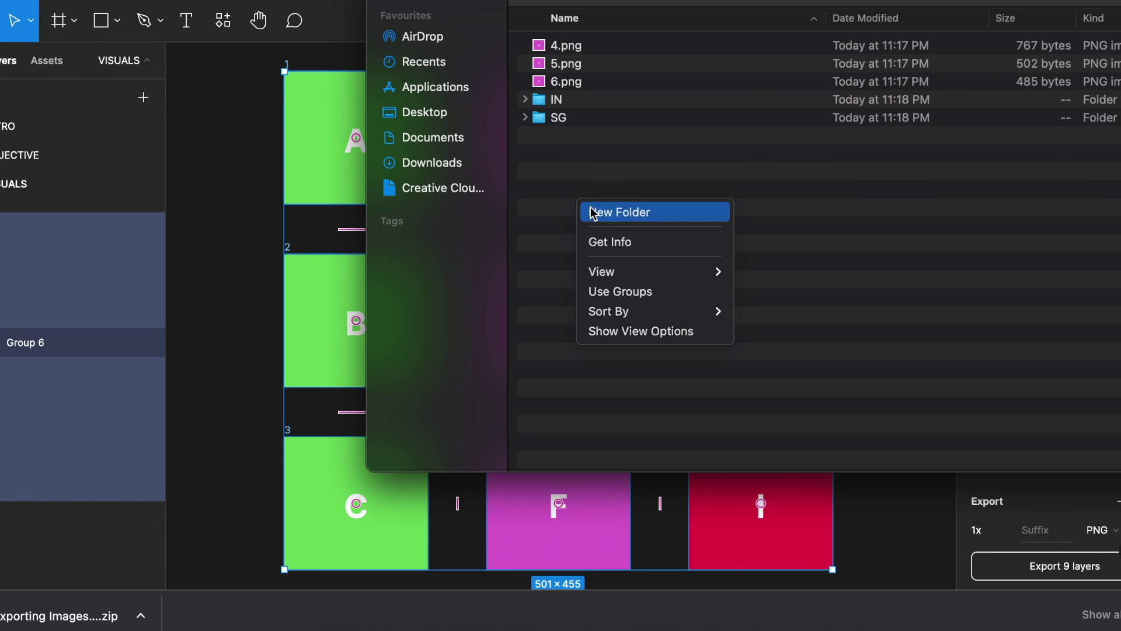
click(590, 212)
text(AC)
key(Return)
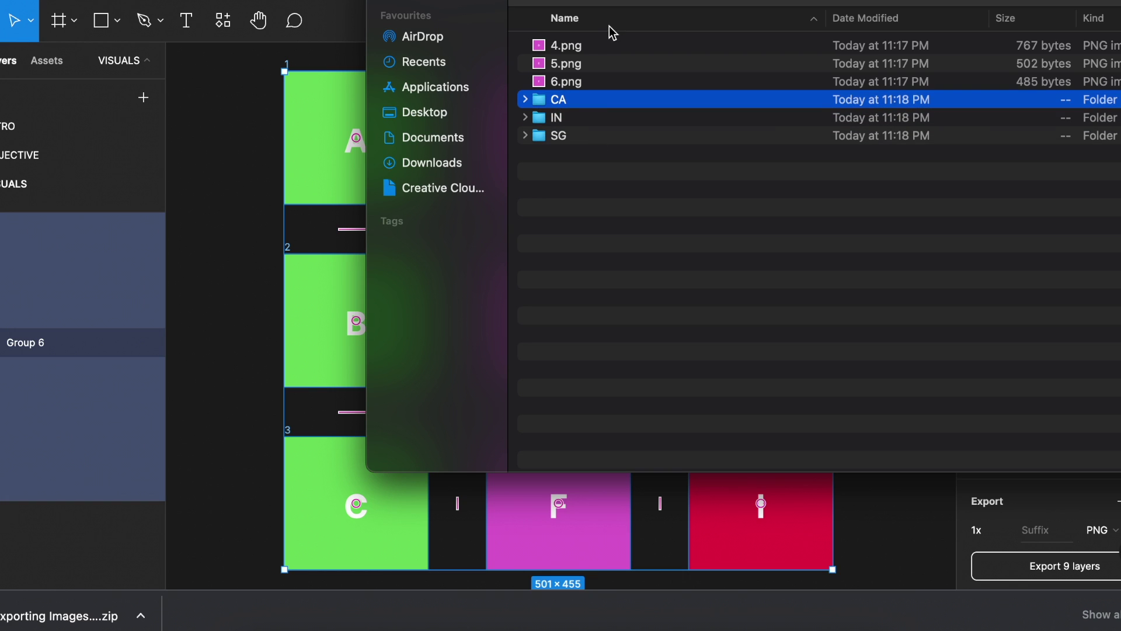
click(611, 44)
shift+click(618, 82)
drag(618, 82, 558, 102)
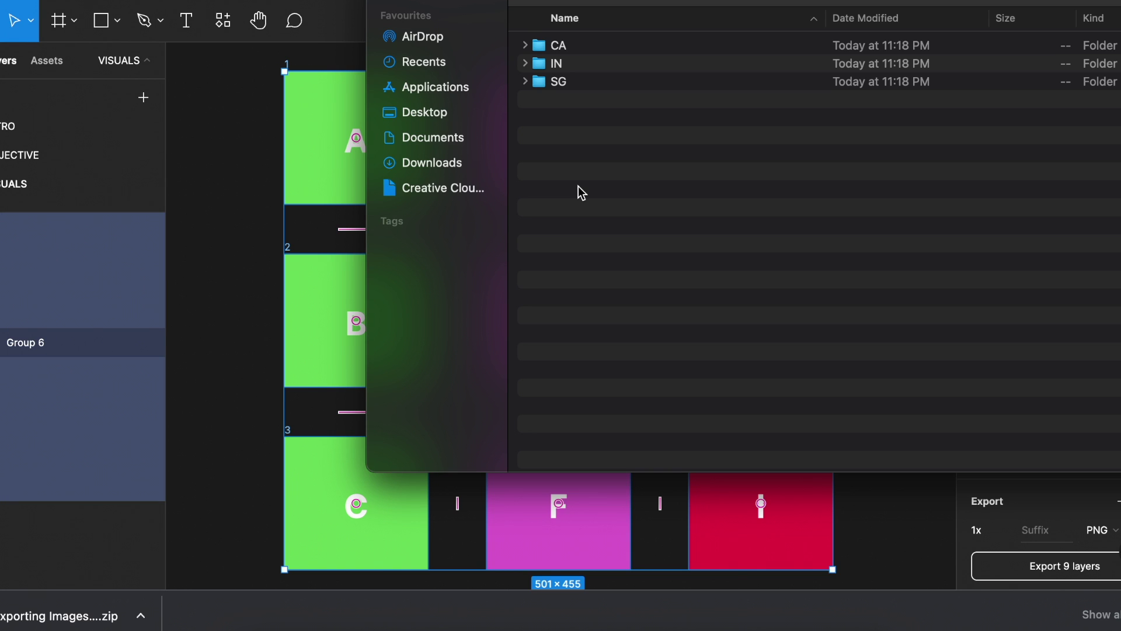
click(237, 264)
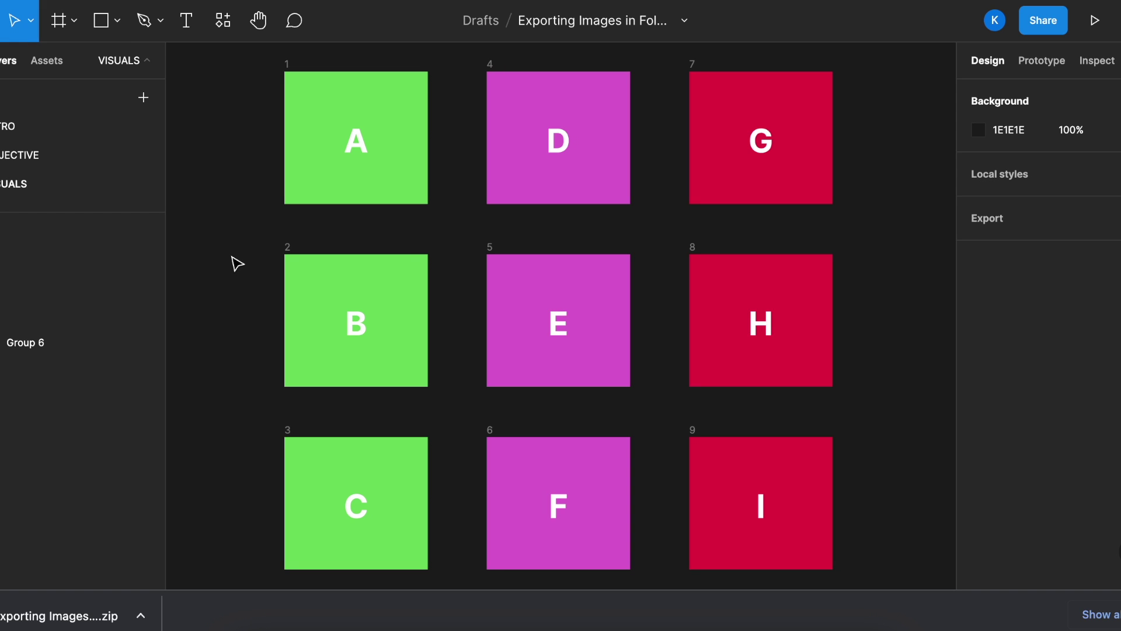
Rename frame A to SG/1.
click(289, 79)
click(265, 95)
click(287, 63)
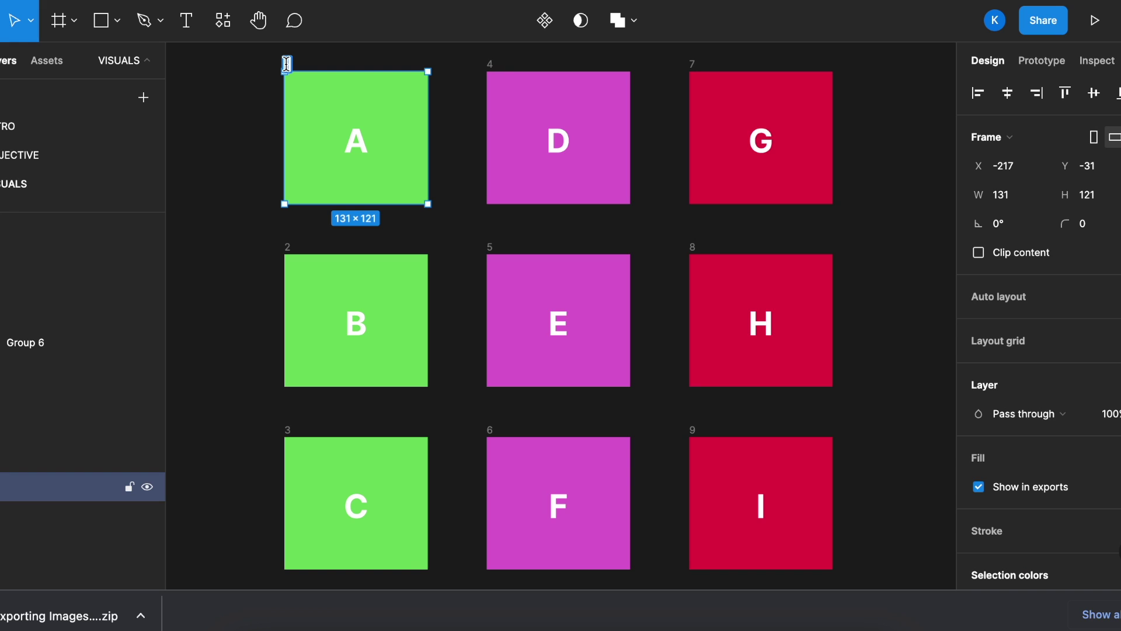
double_click(286, 64)
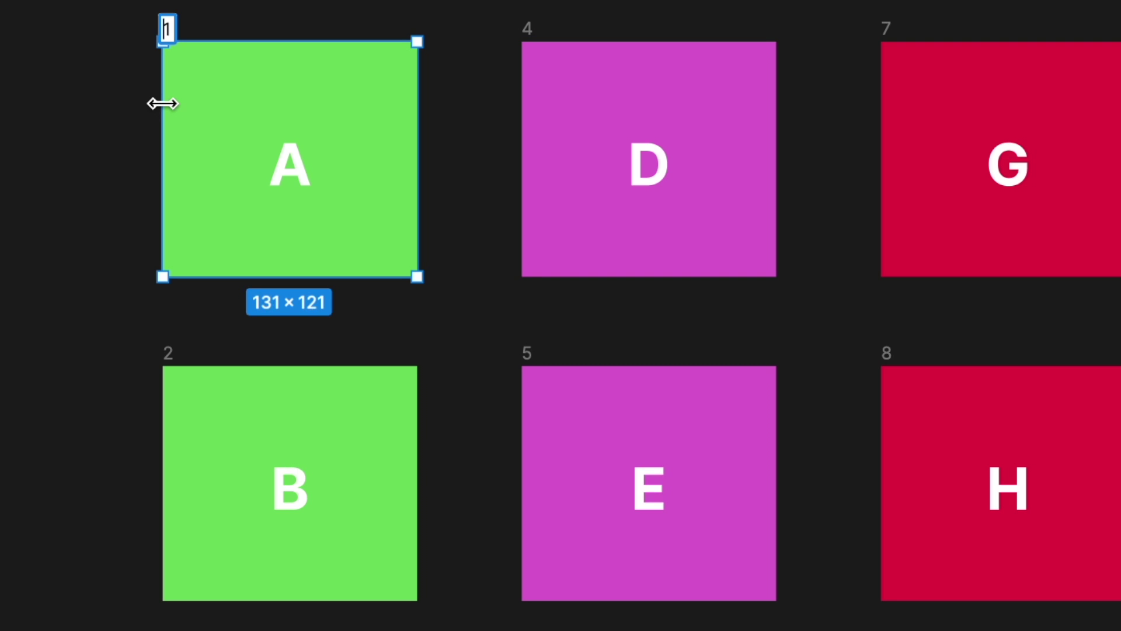
text(SG)
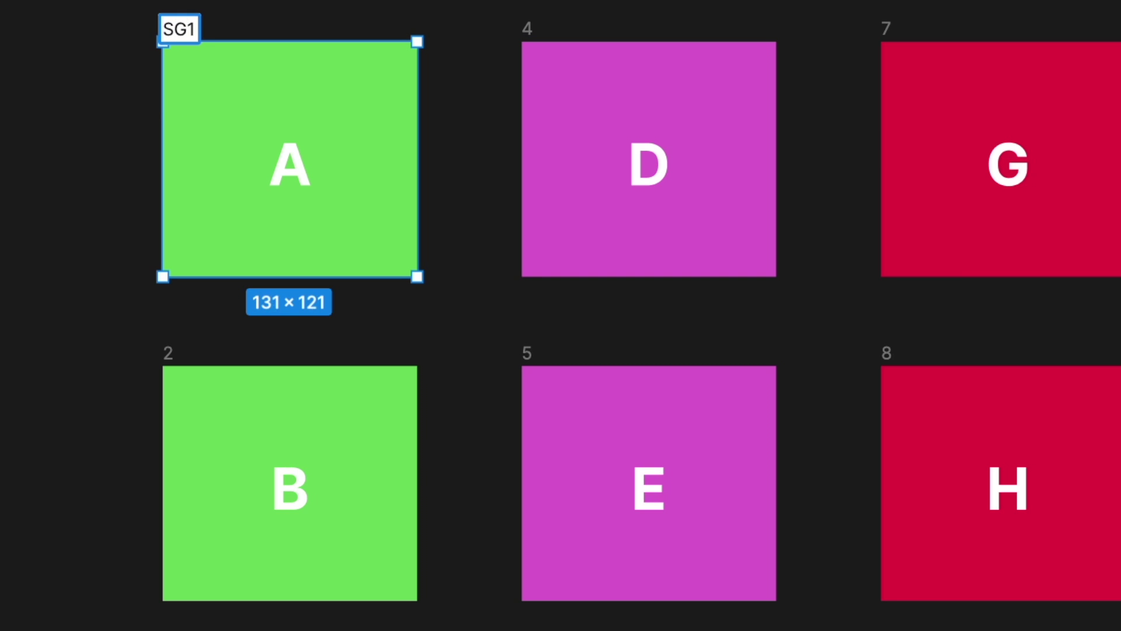
text(/)
key(Return)
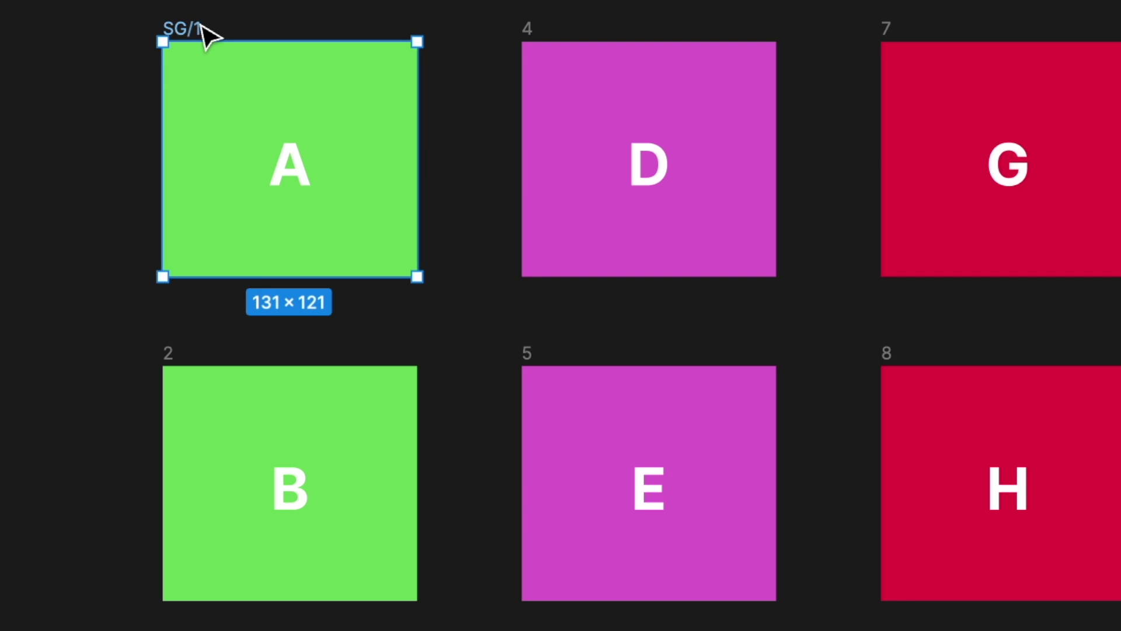
Rename frames B and C to SG/2 and SG/3.
scroll(178, 35, up, 5)
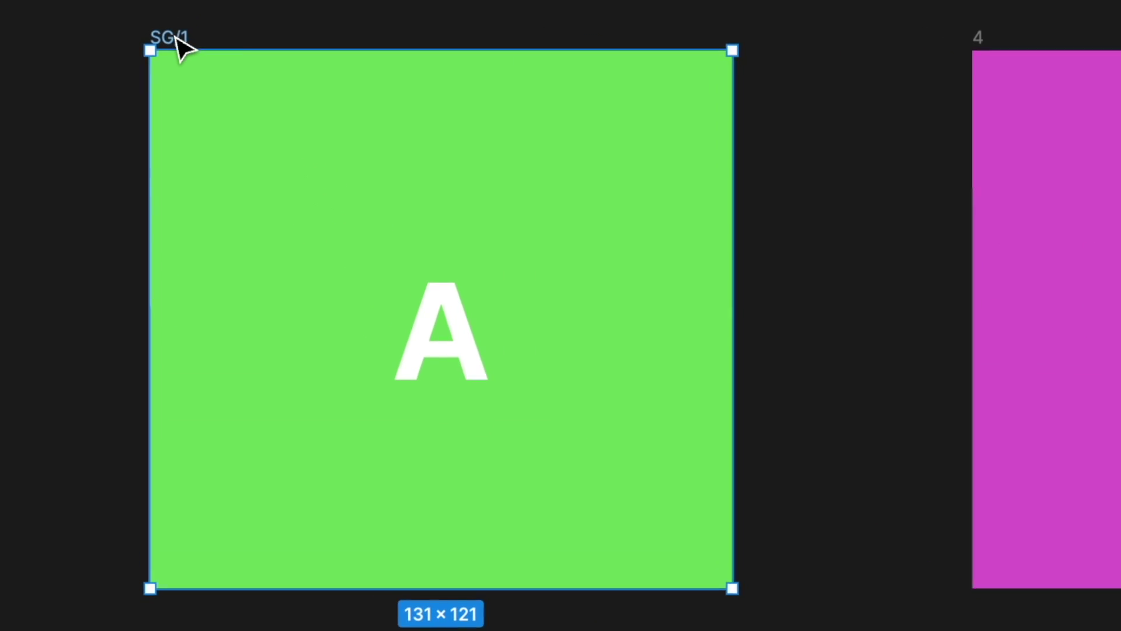
scroll(175, 34, down, 3)
scroll(174, 34, down, 1)
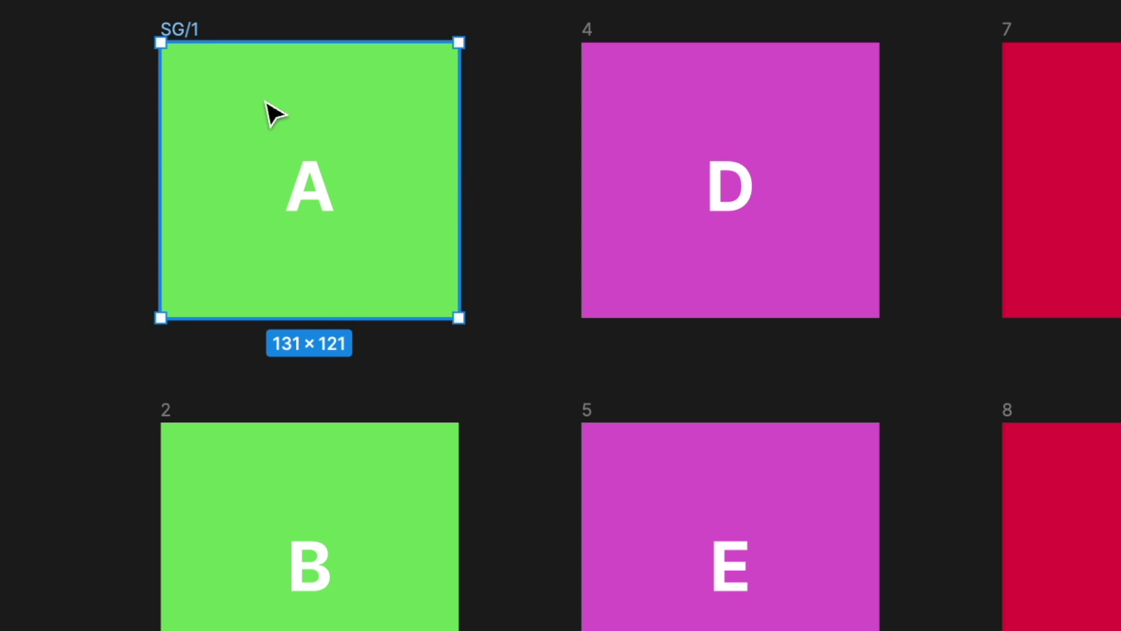
click(170, 418)
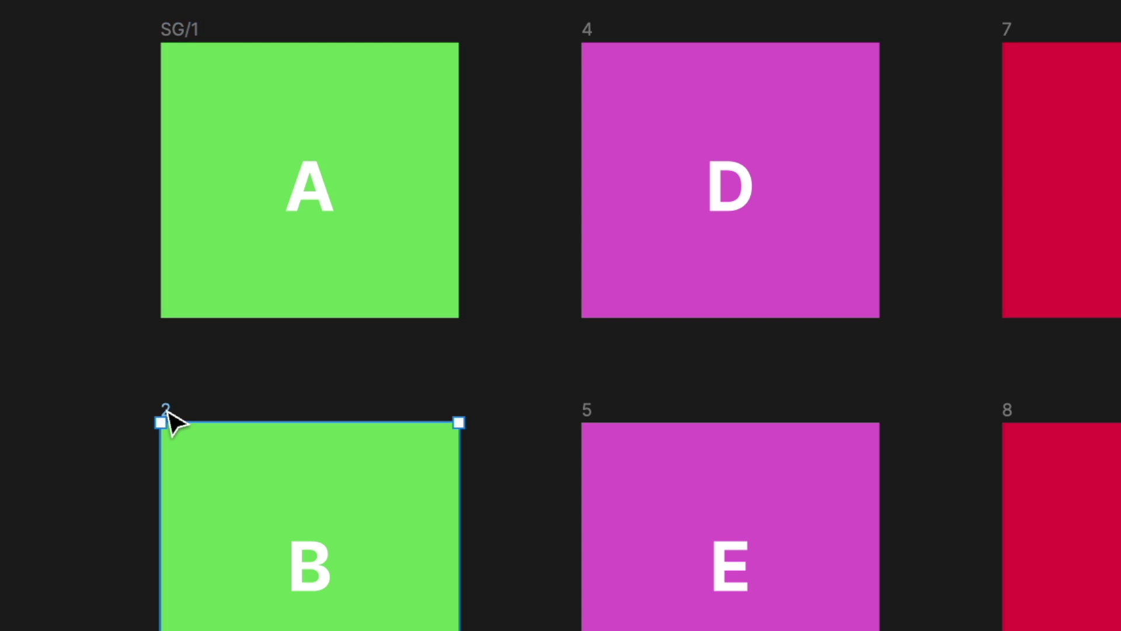
double_click(165, 409)
click(165, 409)
text(SG/)
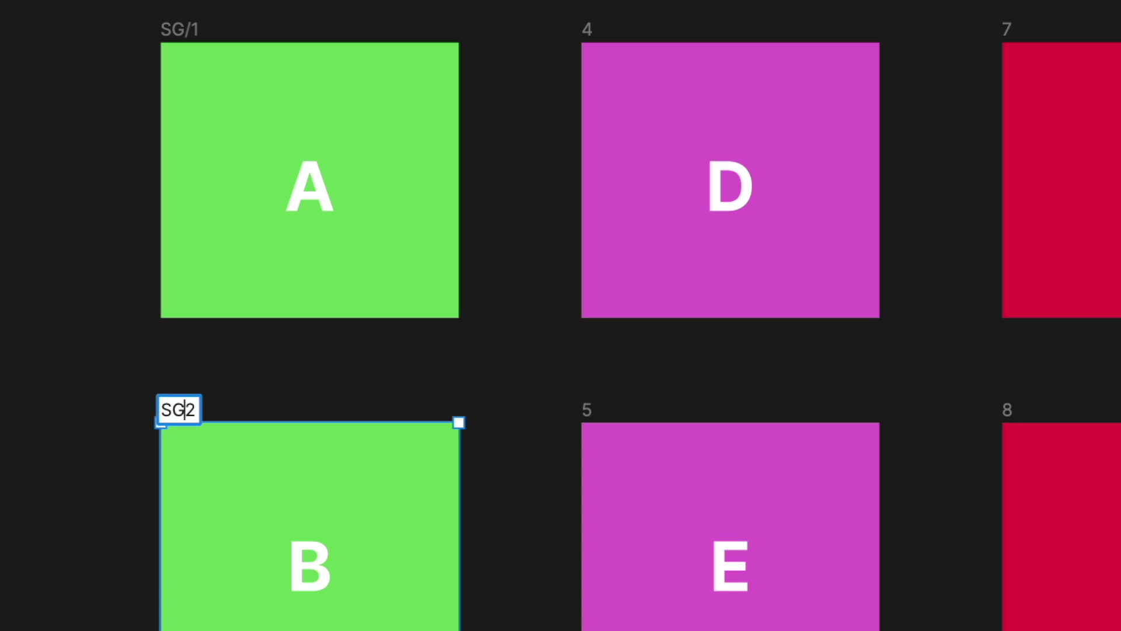
key(super+a)
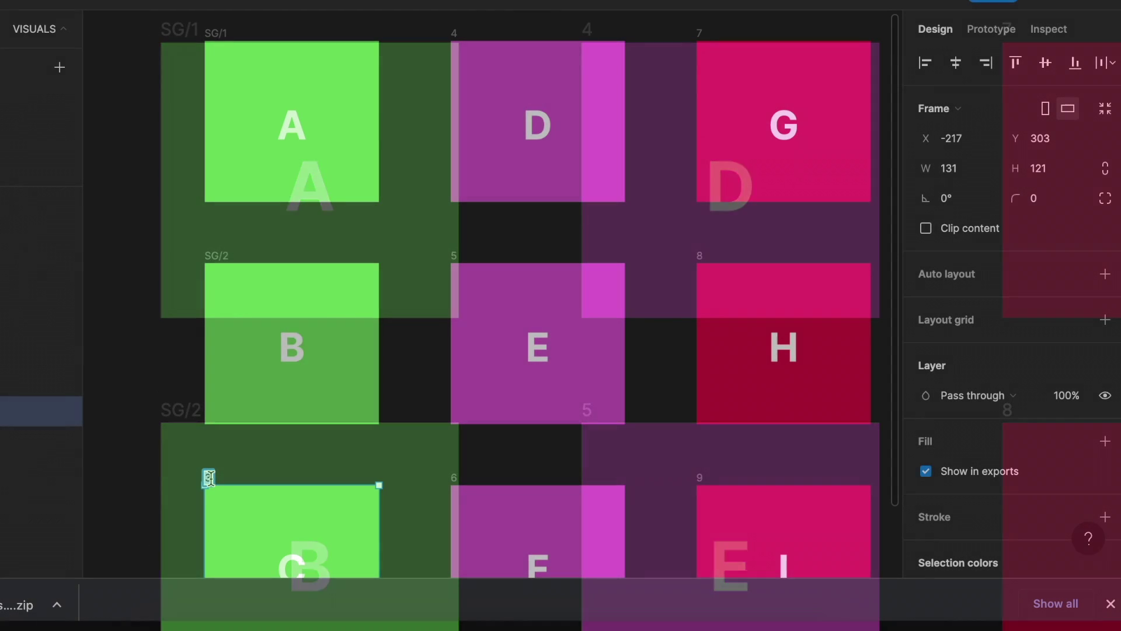
key(Tab)
text(SG/)
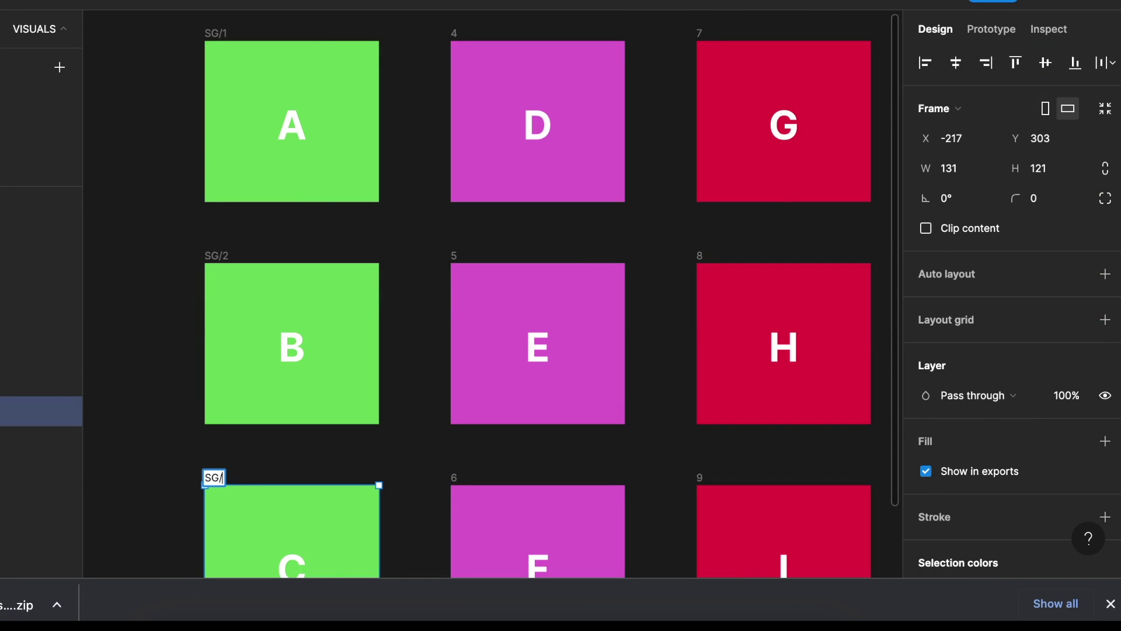
text(3)
click(445, 51)
Rename frames D, E and G to CA/4, CA/5 and IN/7, and begin renaming H.
double_click(453, 33)
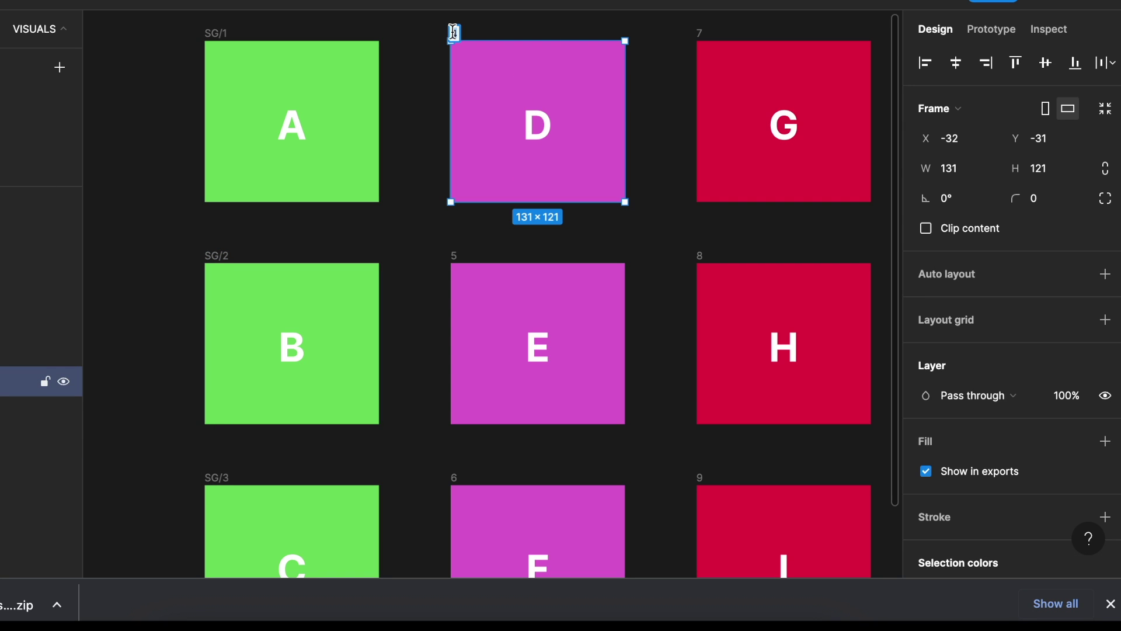
text(CA/4)
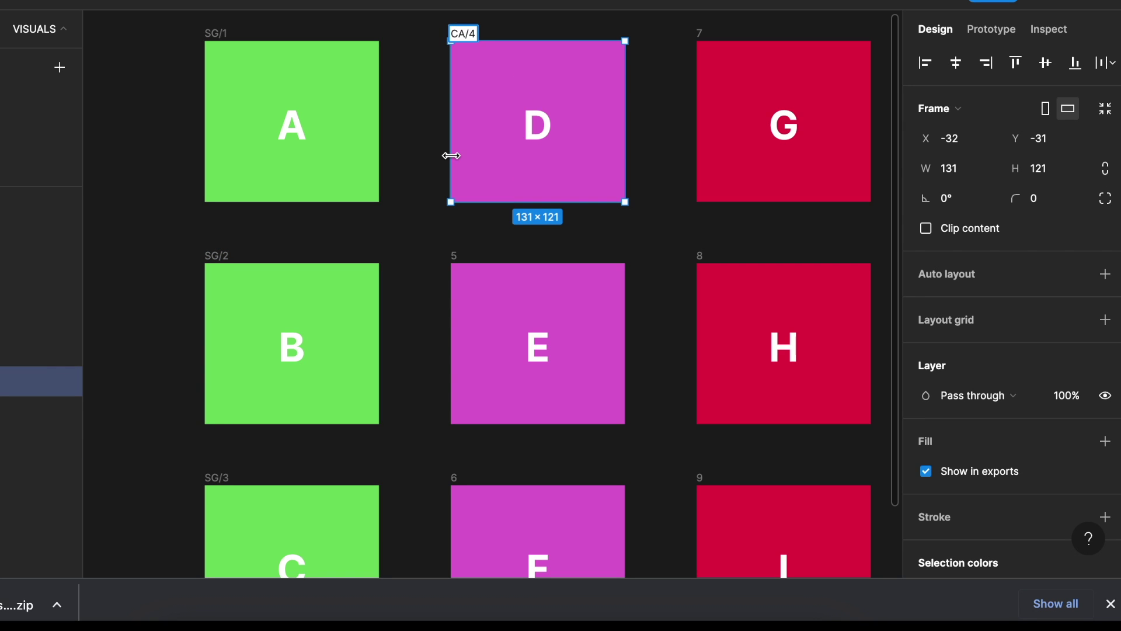
double_click(458, 256)
text(CA/5)
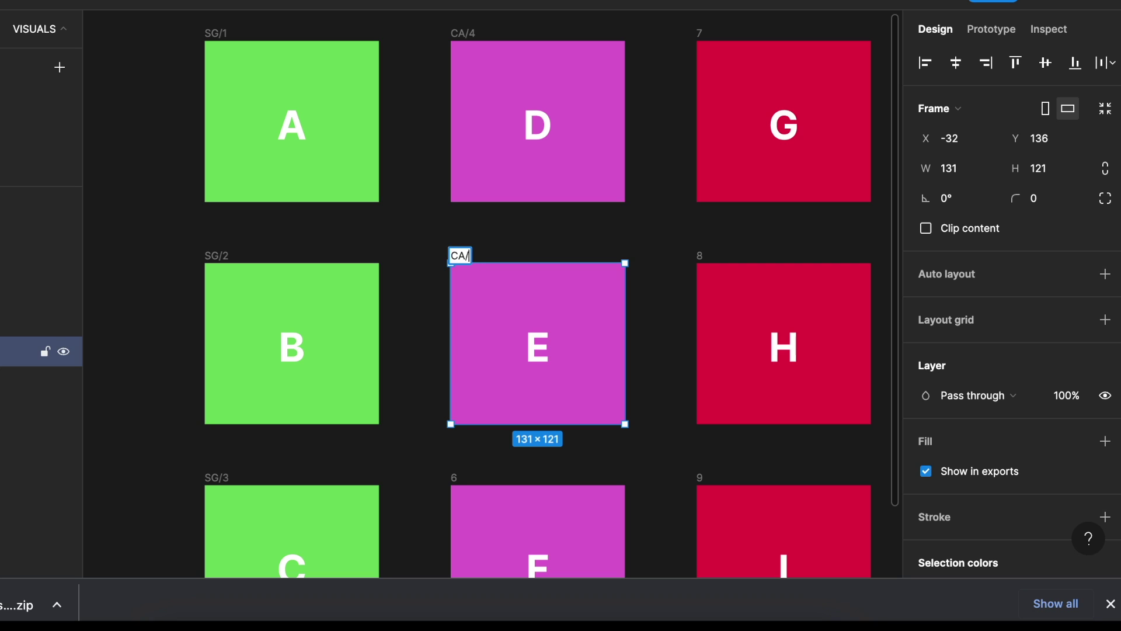
double_click(700, 33)
text(IN/7)
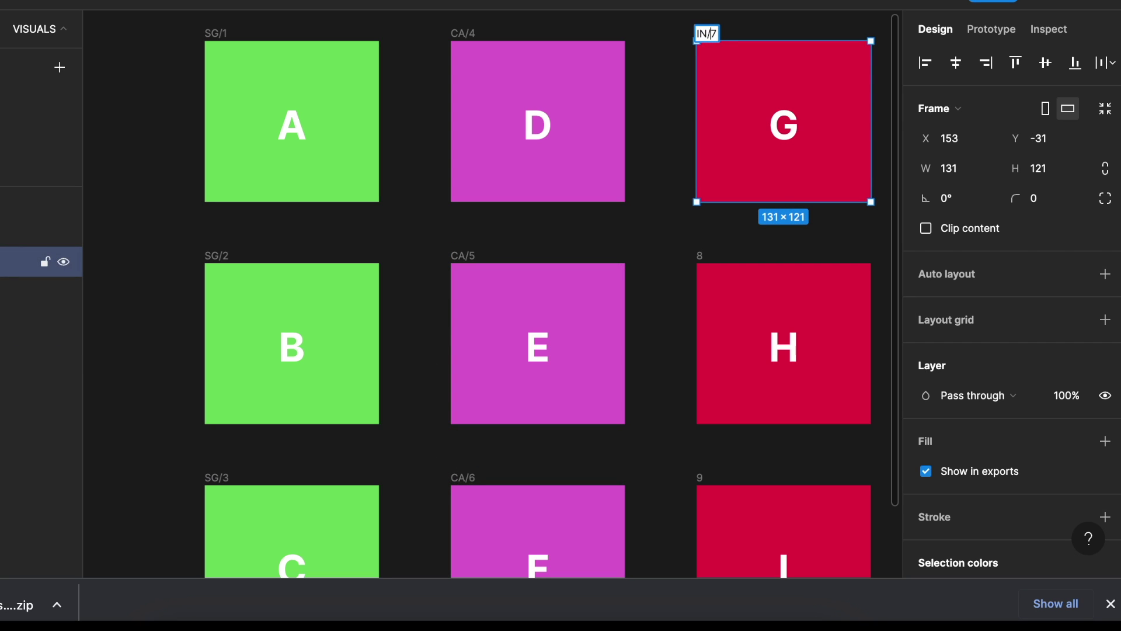
key(Return)
double_click(702, 255)
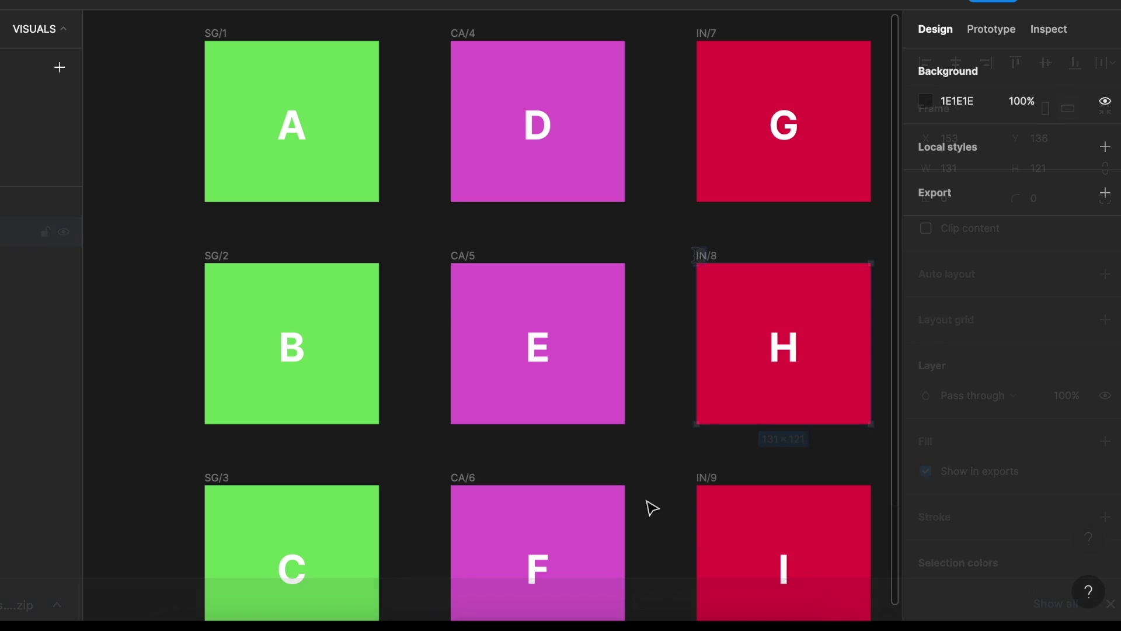
Marquee-select all nine renamed frames and export them as 1x PNGs.
scroll(652, 508, right, 3)
scroll(652, 508, up, 2)
scroll(648, 506, left, 1)
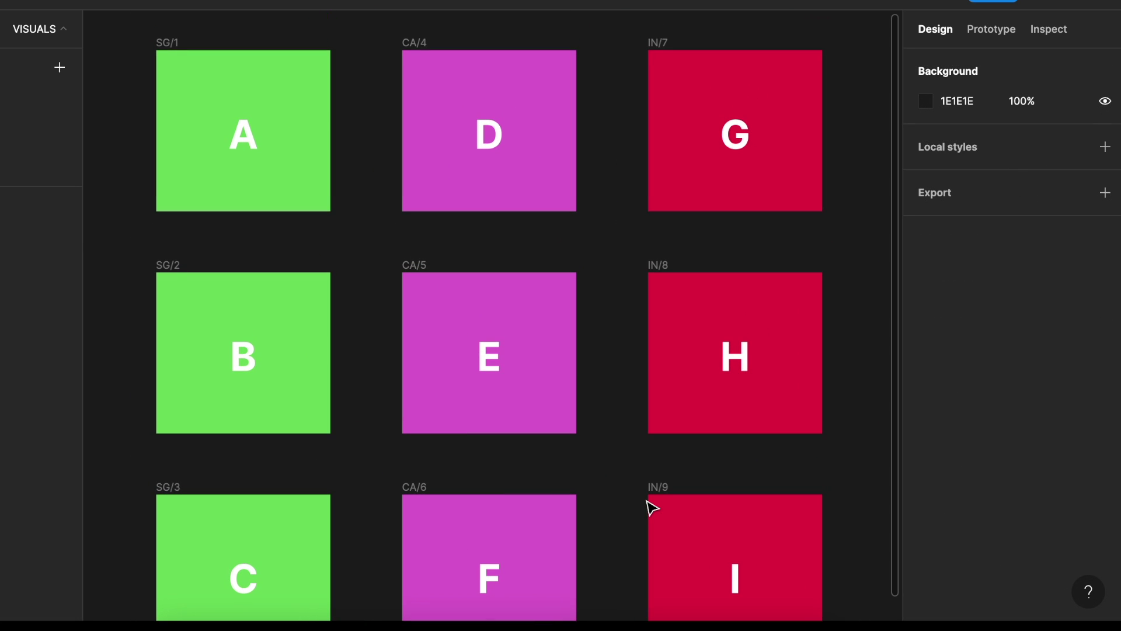
scroll(271, 116, down, 3)
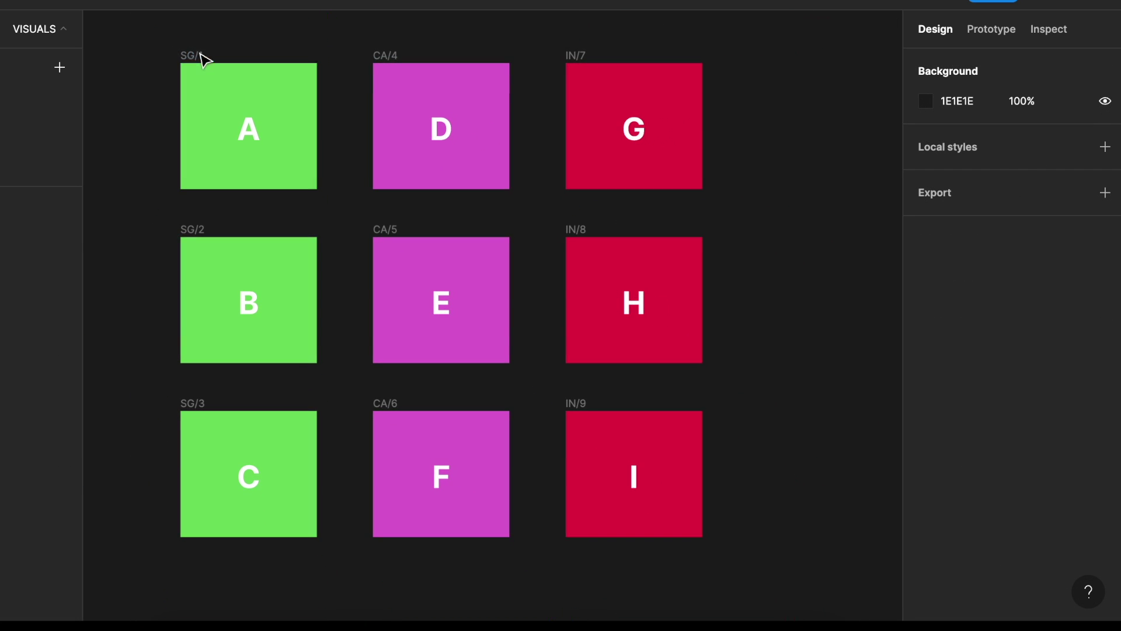
drag(166, 43, 747, 533)
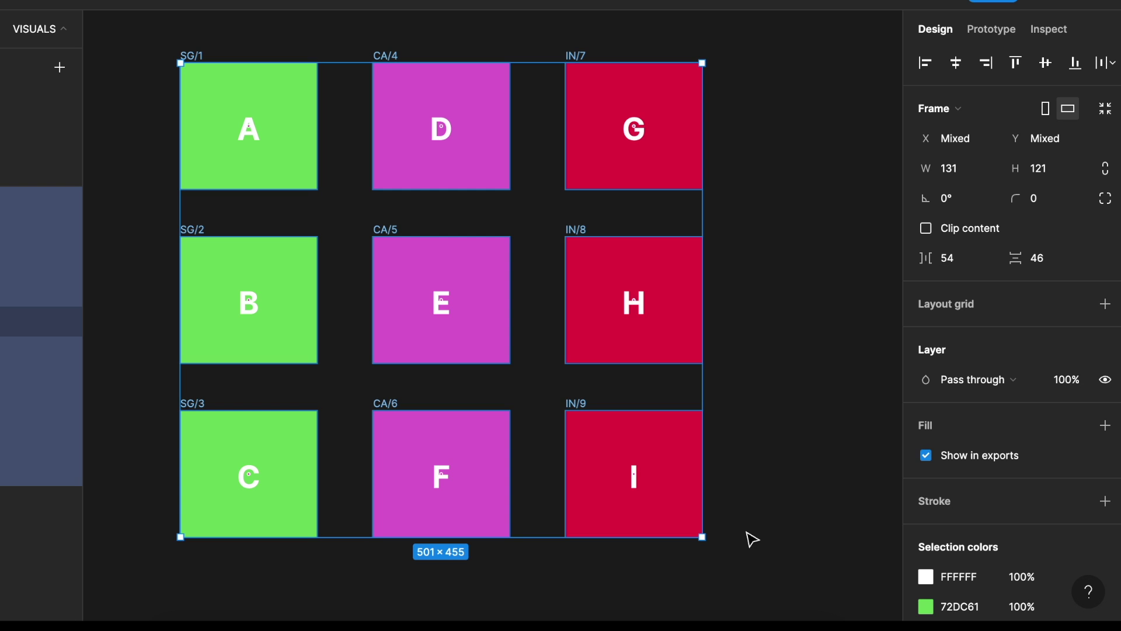
scroll(1019, 543, down, 4)
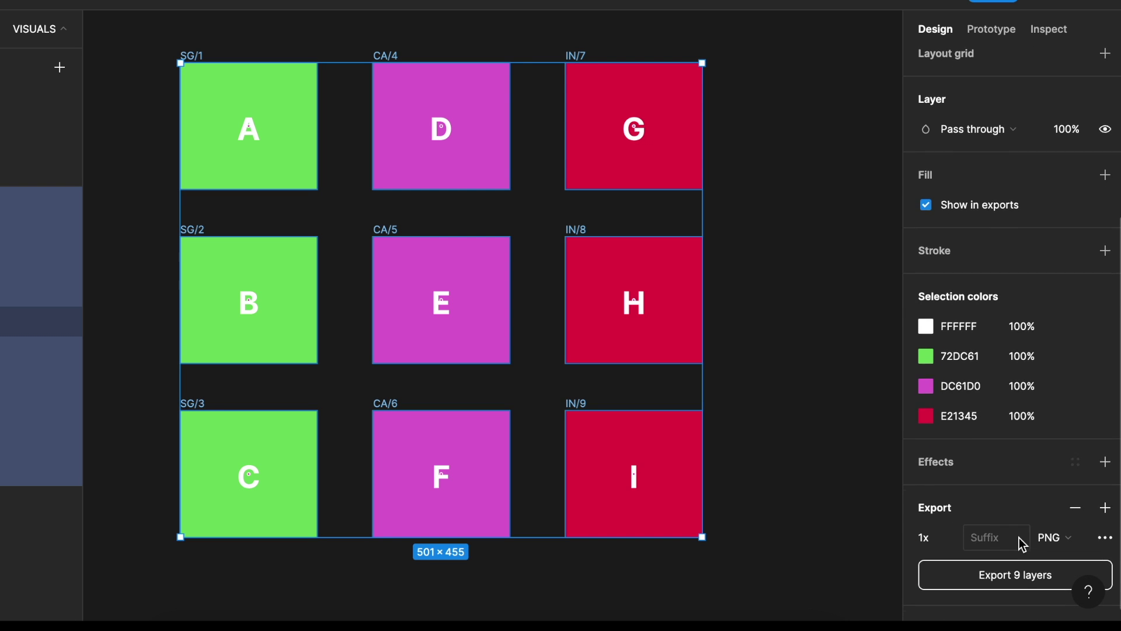
click(971, 570)
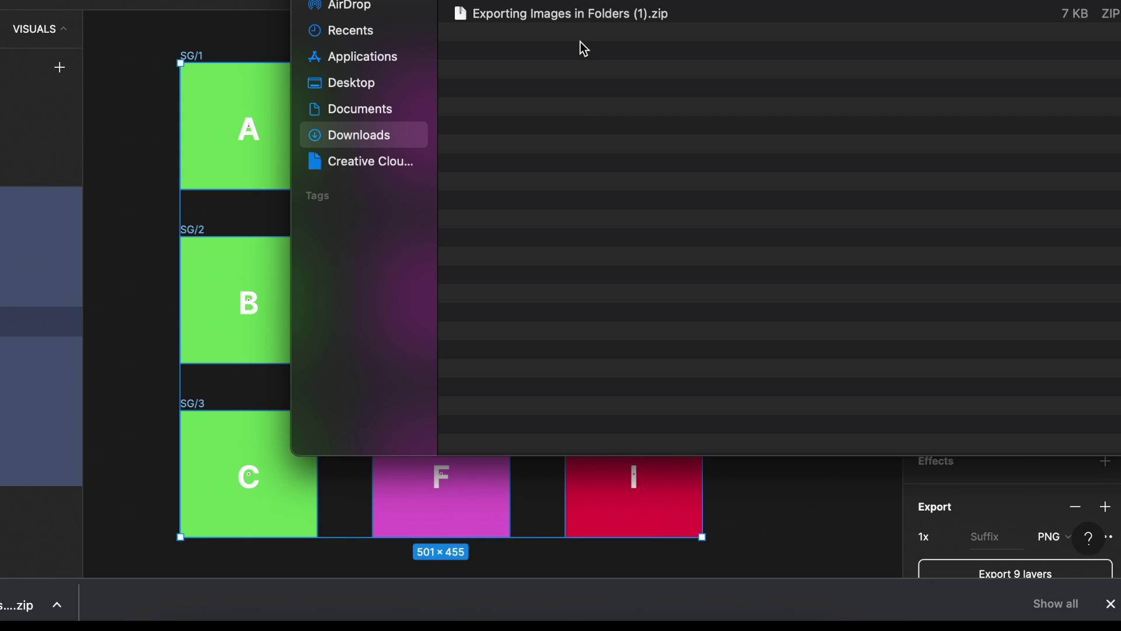
Unzip Exporting Images in Folders (1) and browse its CA, IN and SG folders.
double_click(581, 16)
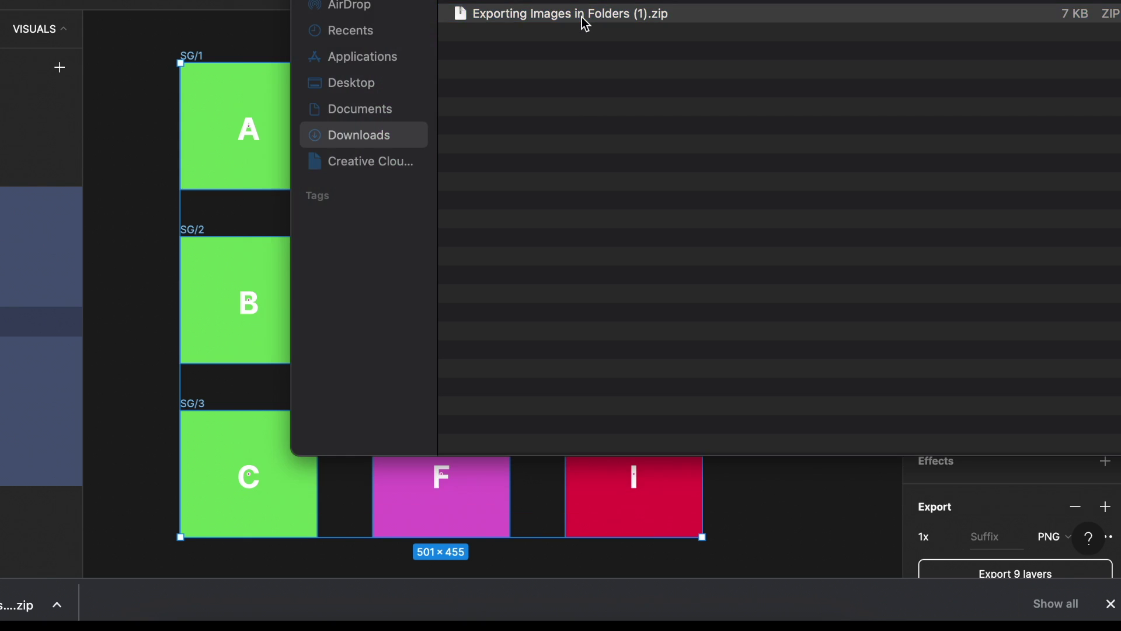
double_click(582, 16)
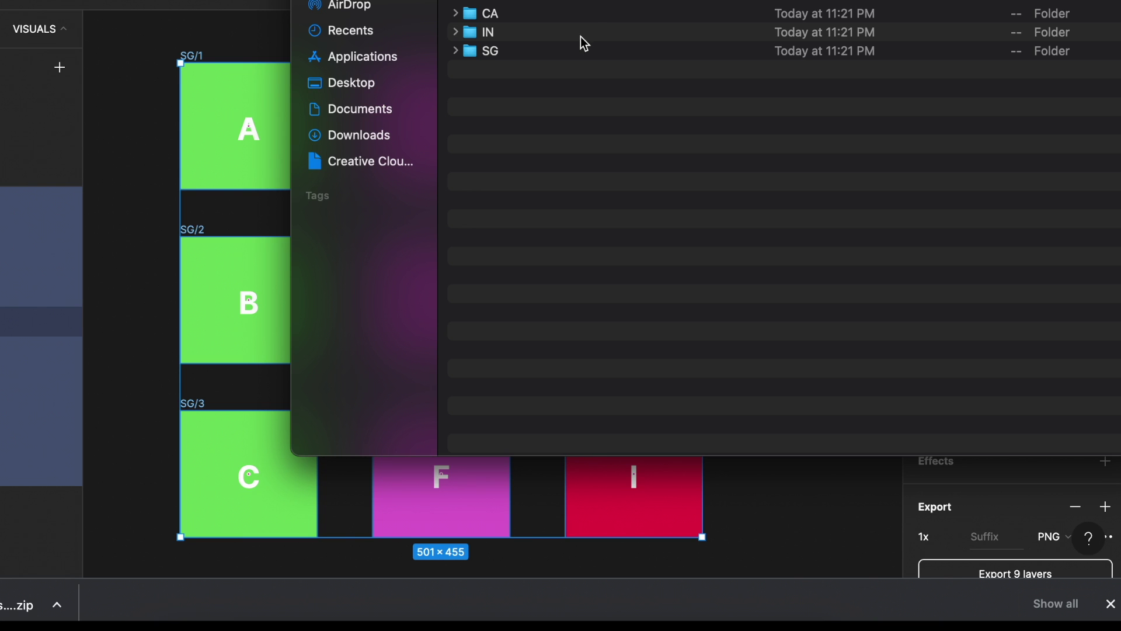
double_click(583, 16)
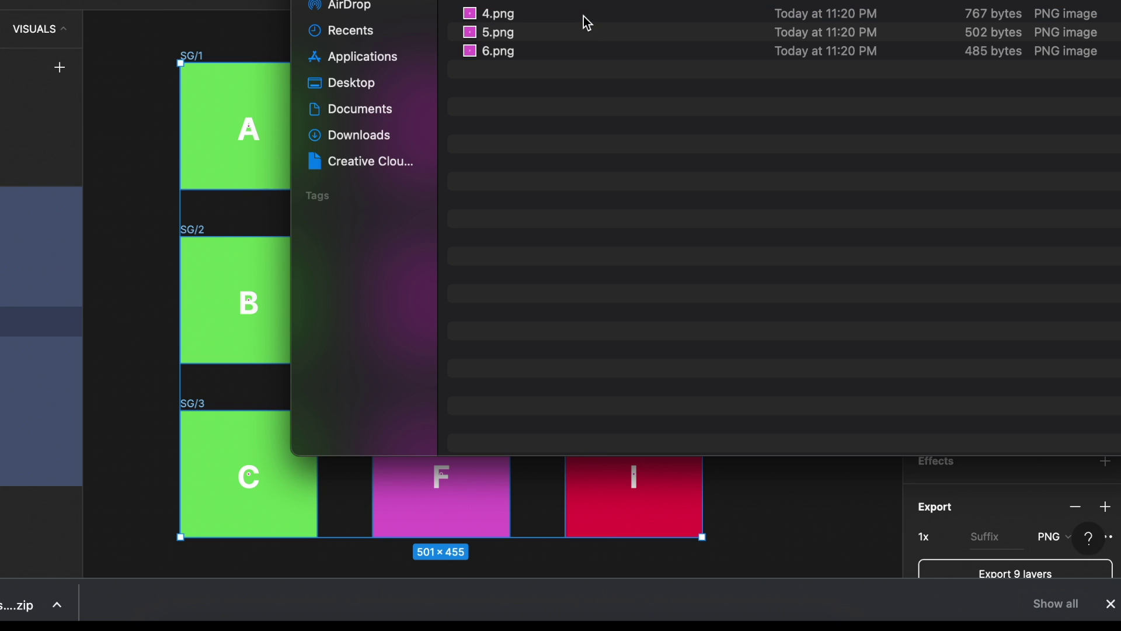
key(super+bracketleft)
drag(624, 0, 623, 18)
click(581, 93)
double_click(579, 94)
click(463, 10)
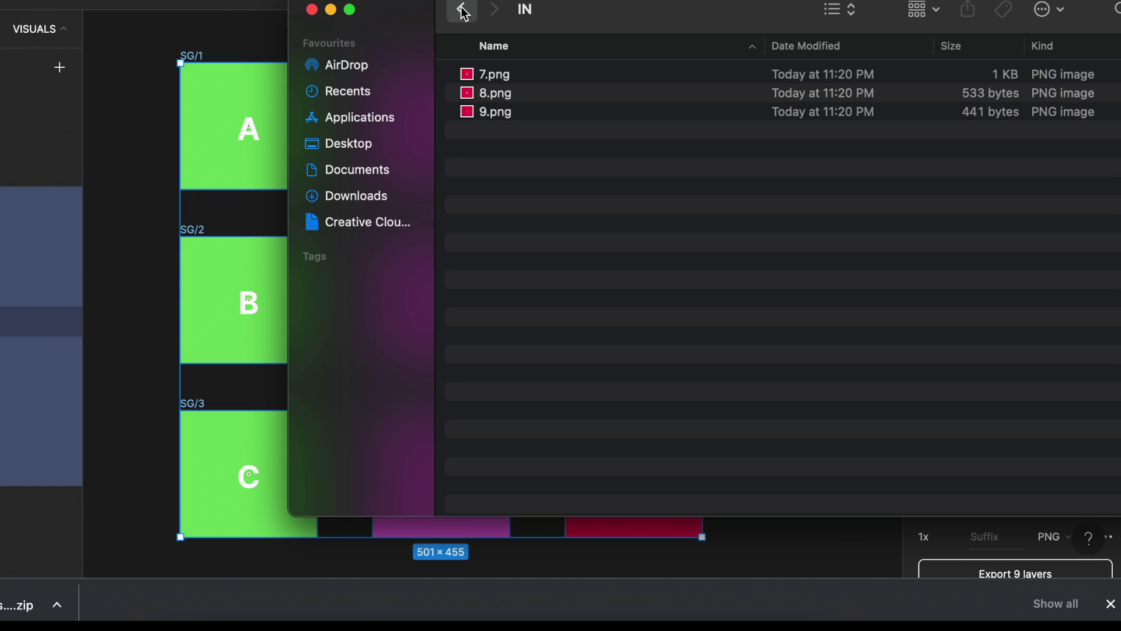
double_click(507, 111)
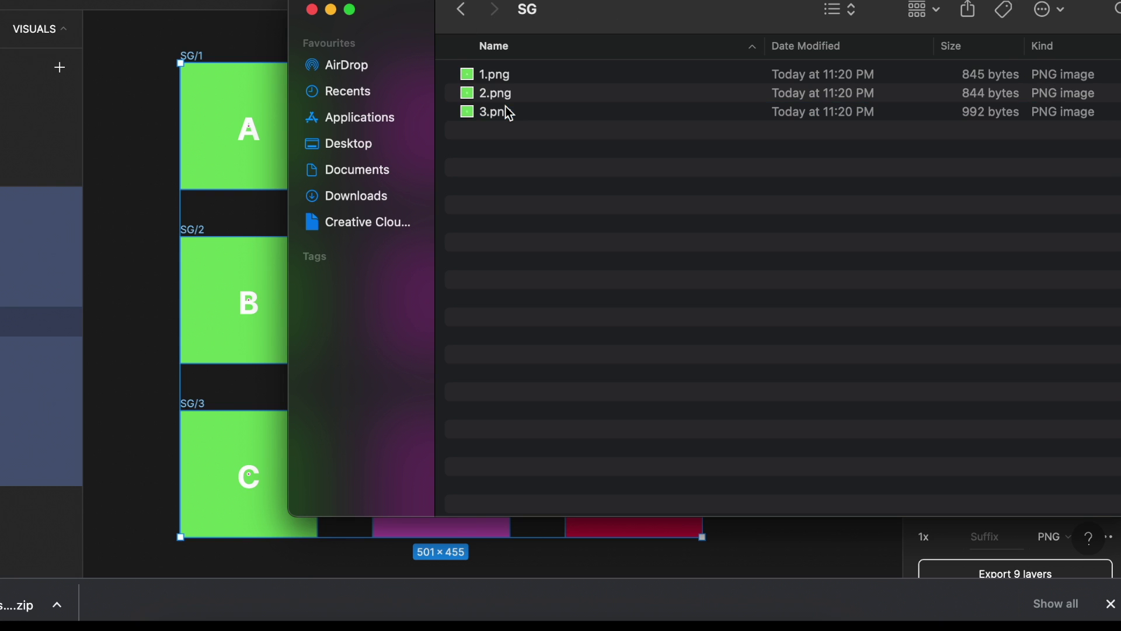
click(465, 15)
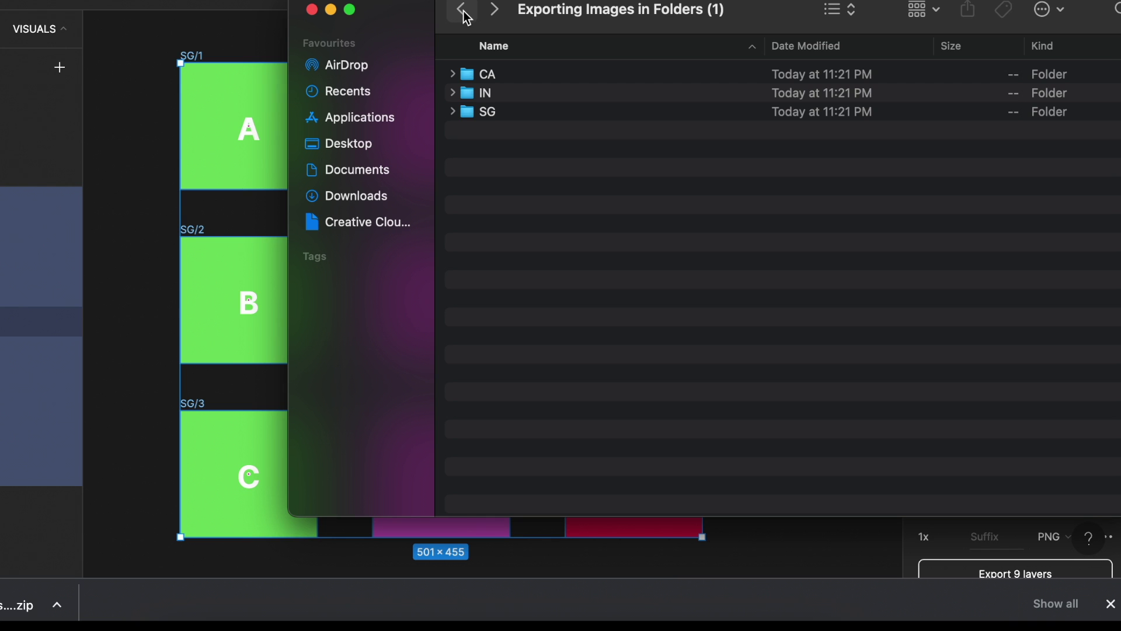
Open the unzipped export's SG folder to view 1.png, 2.png and 3.png.
click(151, 35)
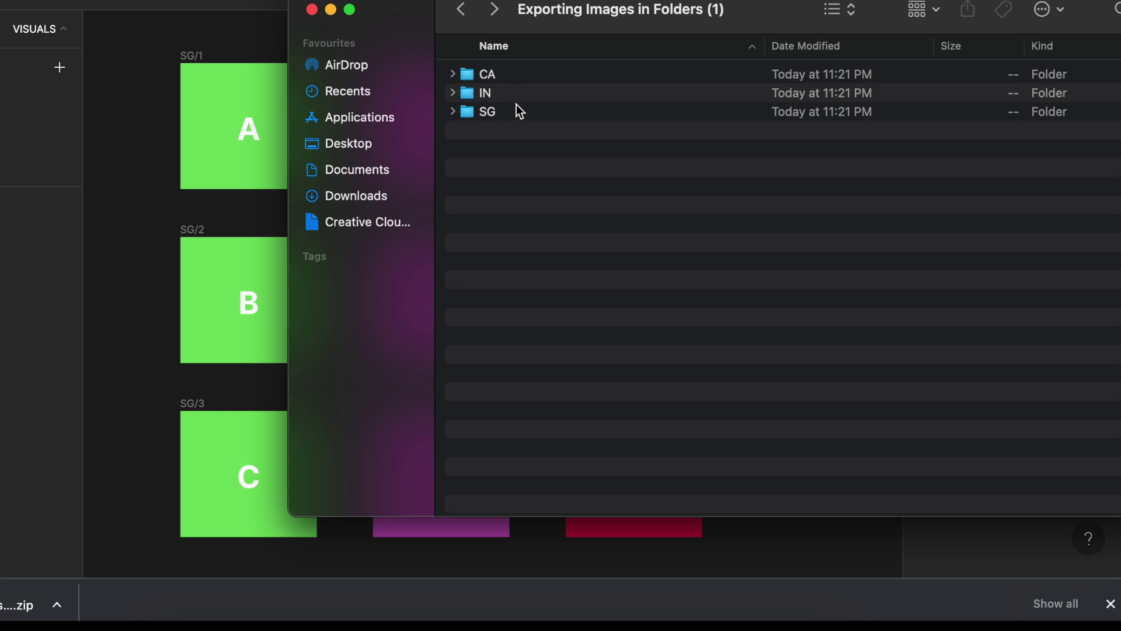
double_click(521, 111)
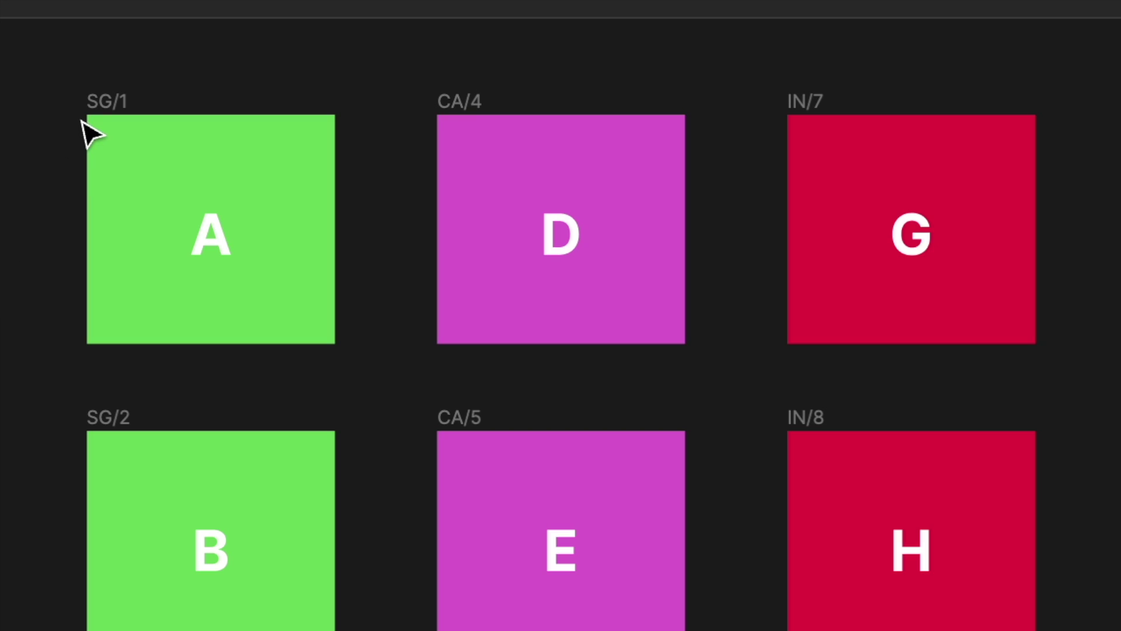
Rename frame SG/1 to SG/Team1/1.
click(191, 57)
double_click(106, 102)
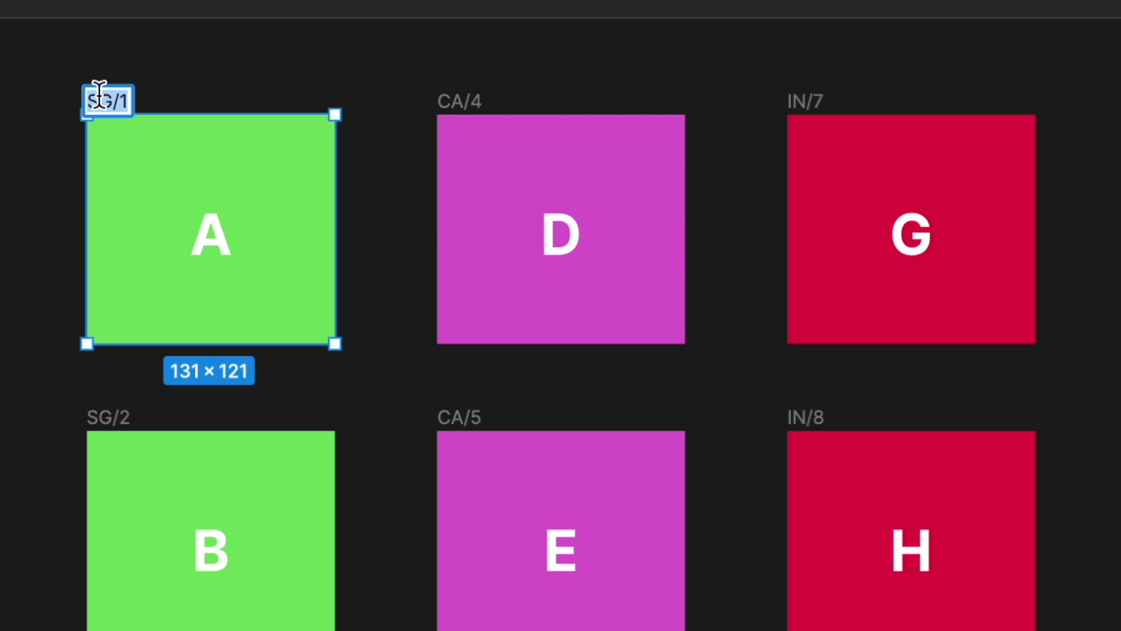
click(119, 103)
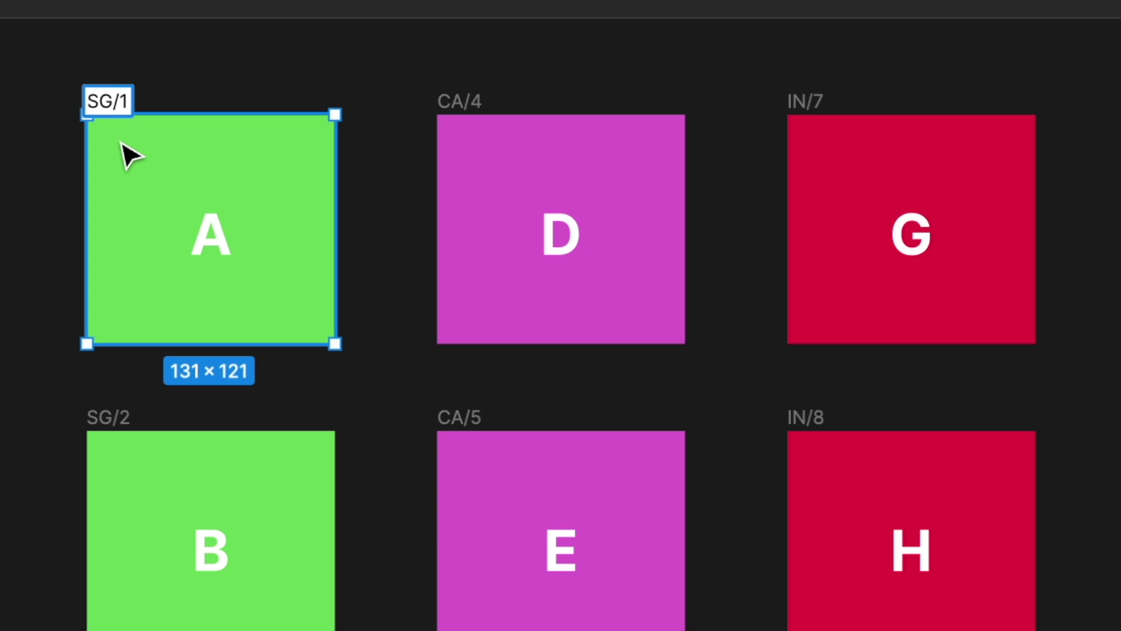
text(Team1)
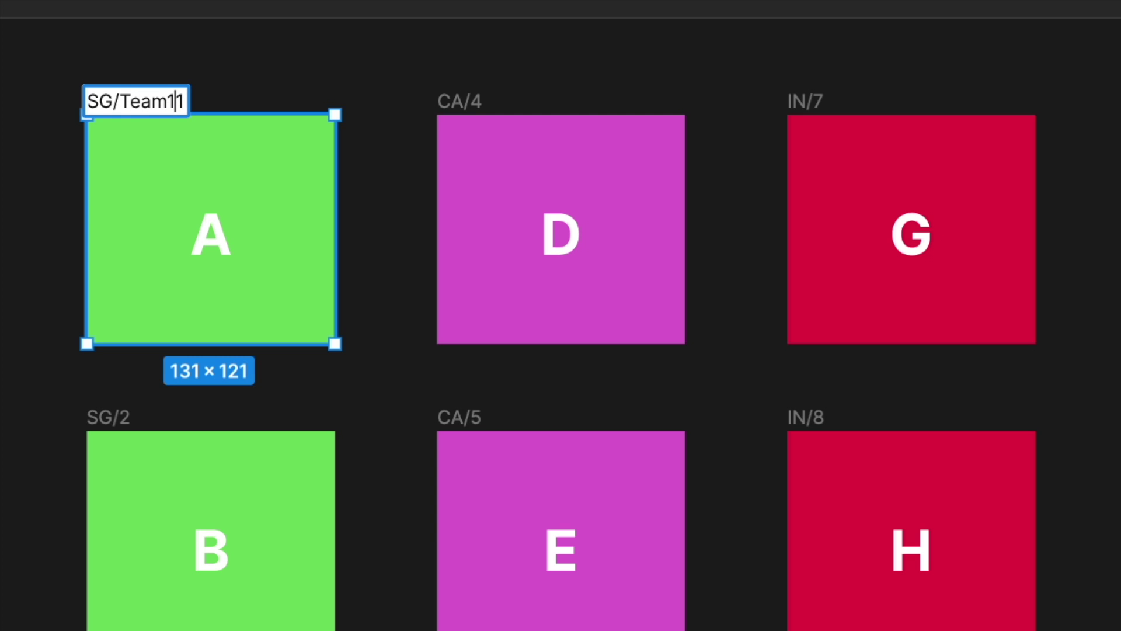
text(/)
click(51, 386)
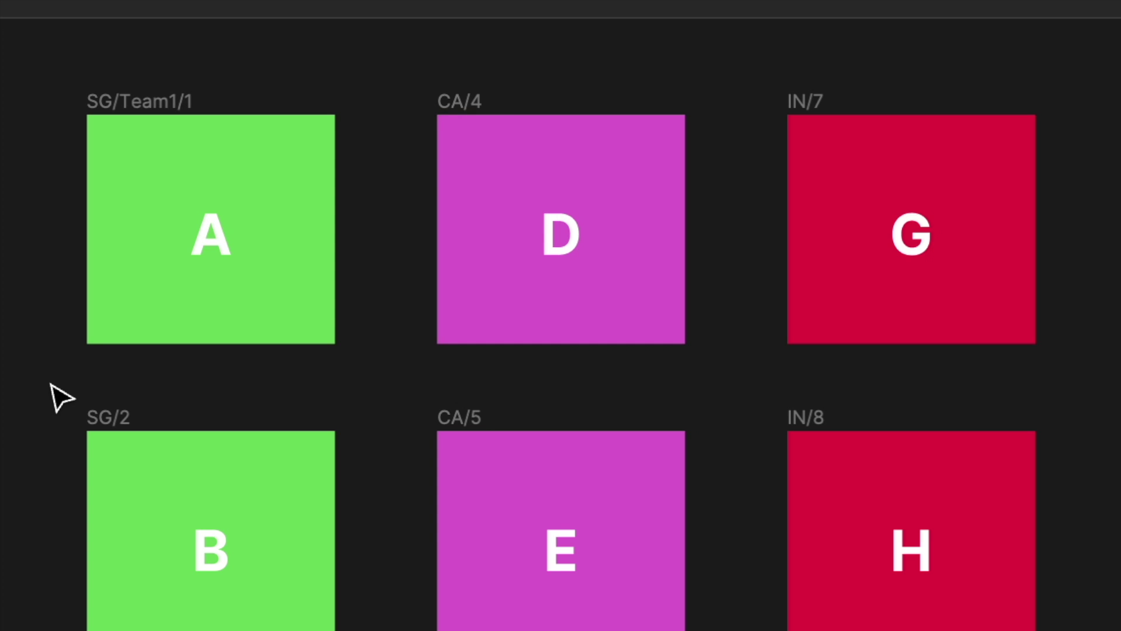
Rename frames SG/2 and SG/3 to SG/Team2/2 and SG/Team3/3.
click(97, 428)
double_click(100, 418)
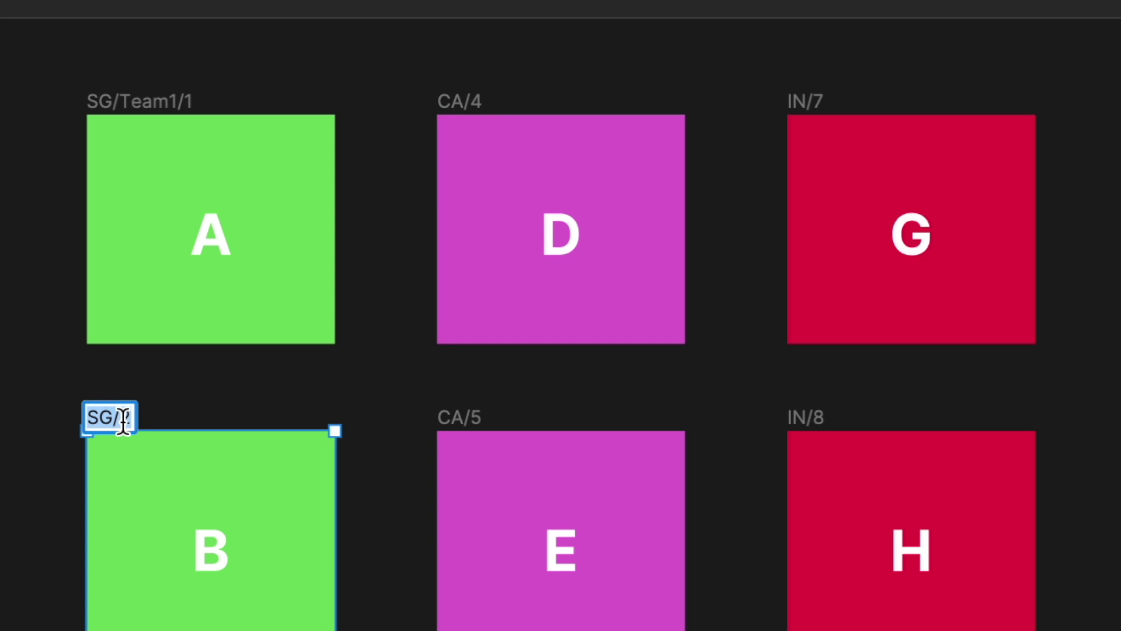
click(122, 419)
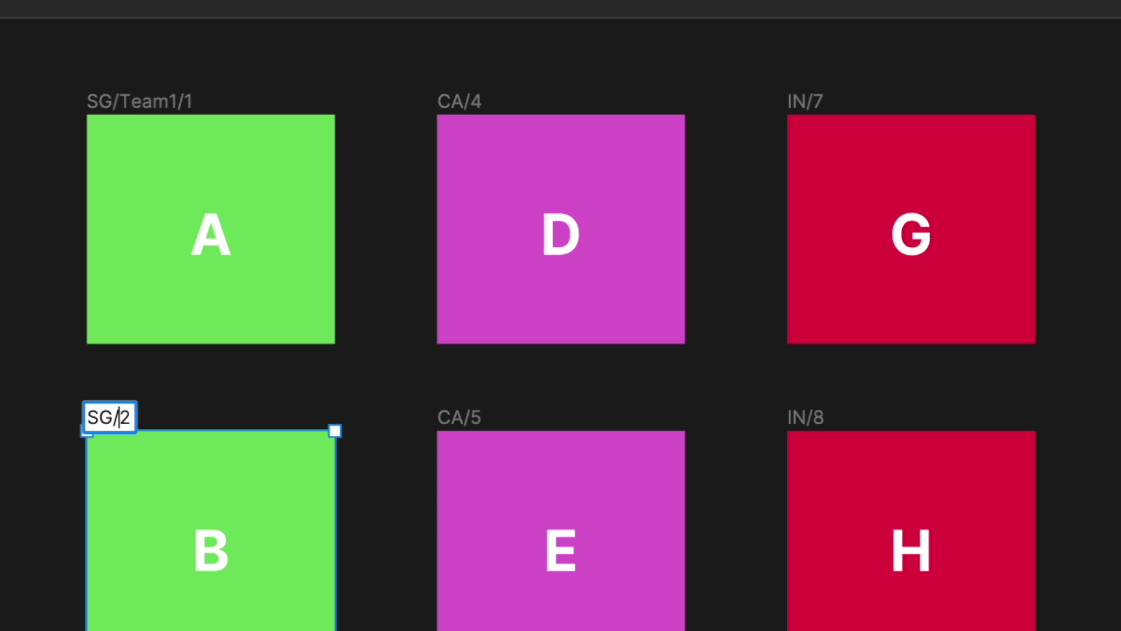
text(TE)
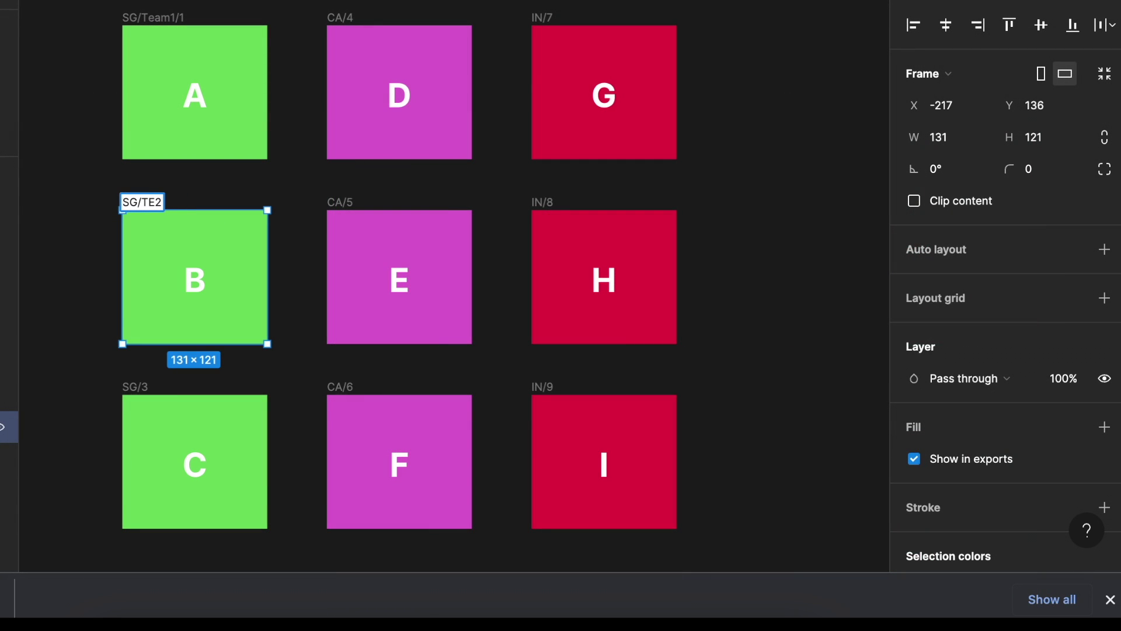
text(am2/2)
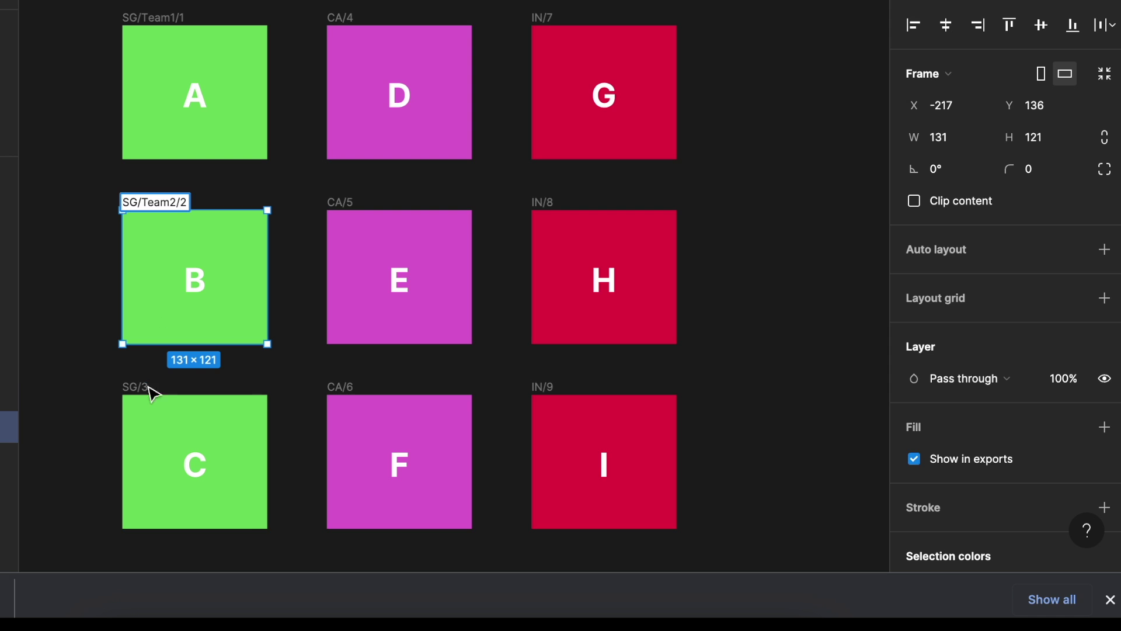
click(142, 387)
double_click(142, 387)
click(143, 387)
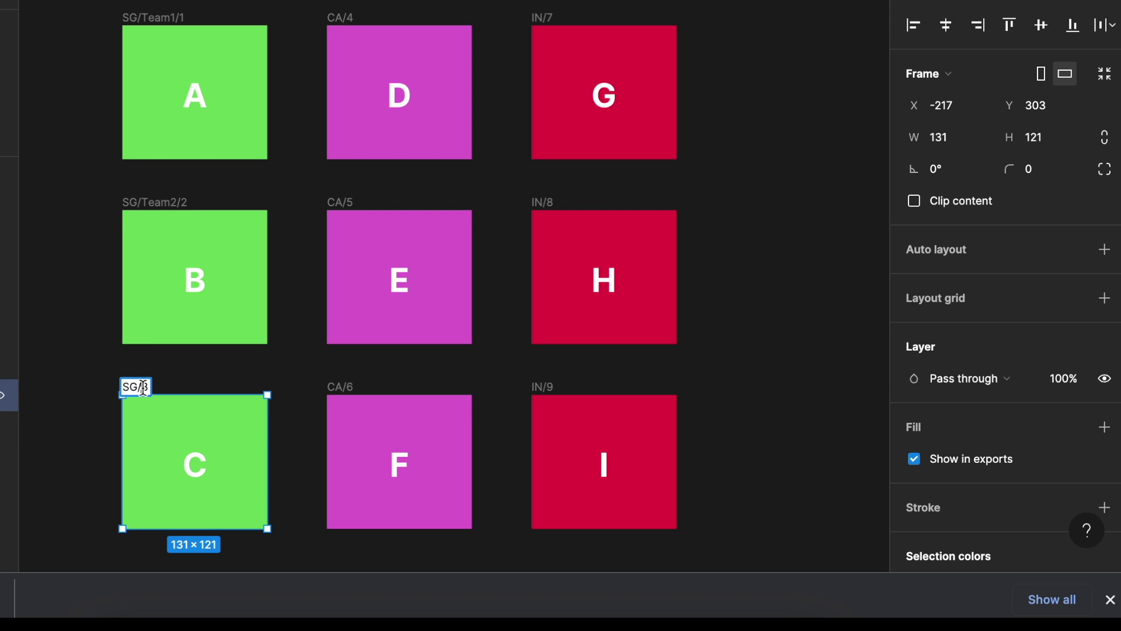
text(Team3/)
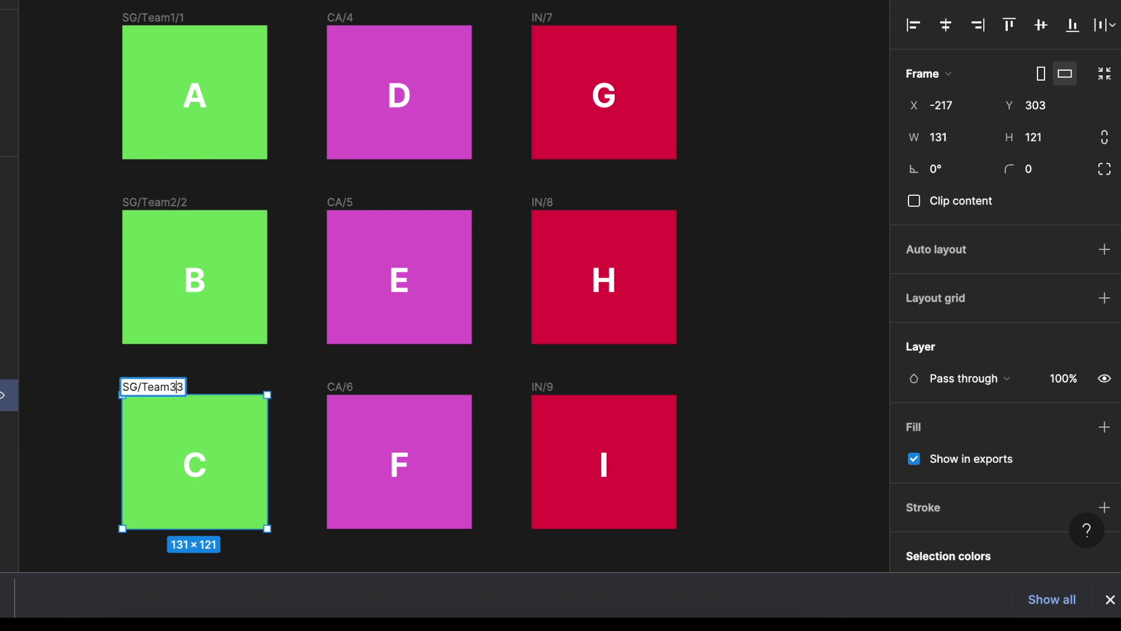
click(104, 405)
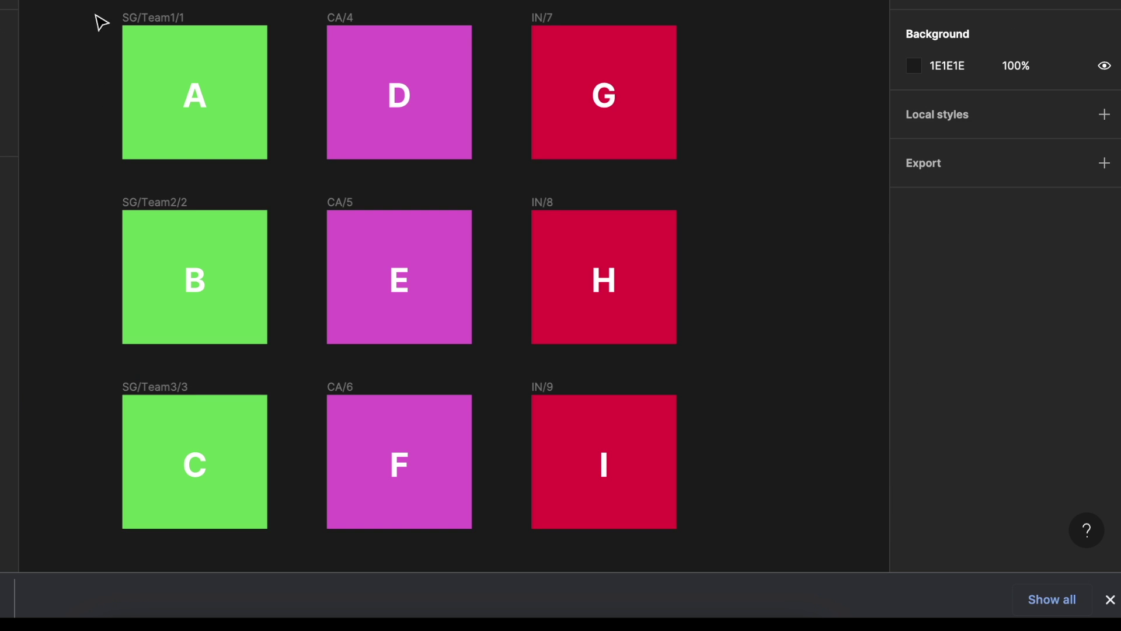
Export the three green SG frames, unzip the download and open its SG folder.
drag(95, 2, 268, 504)
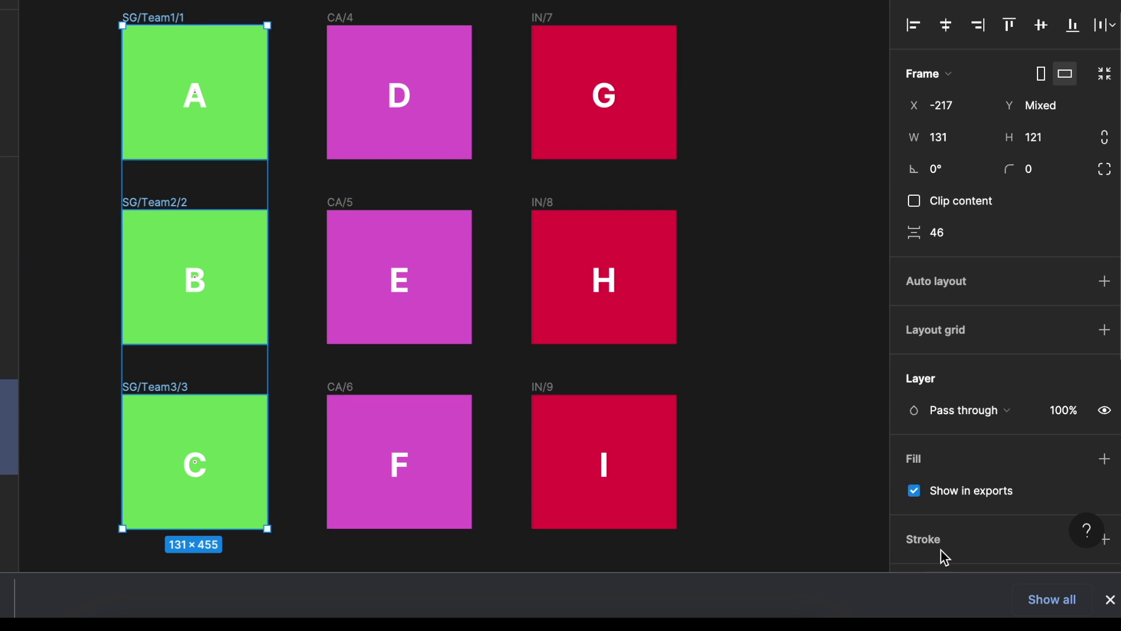
scroll(944, 552, down, 6)
click(944, 502)
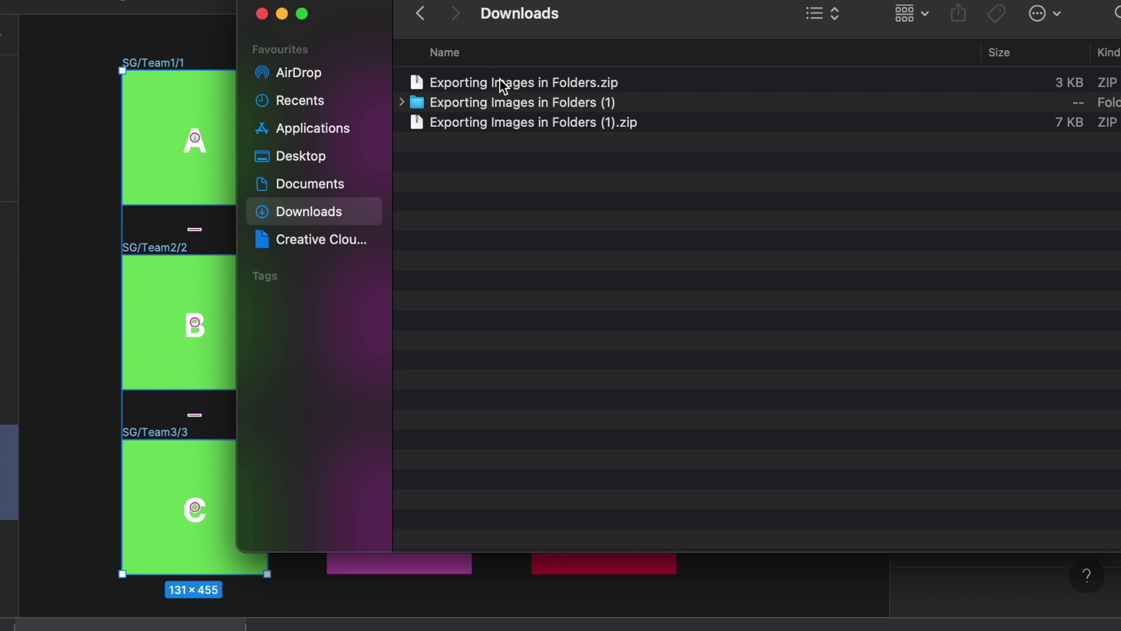
click(500, 81)
double_click(500, 82)
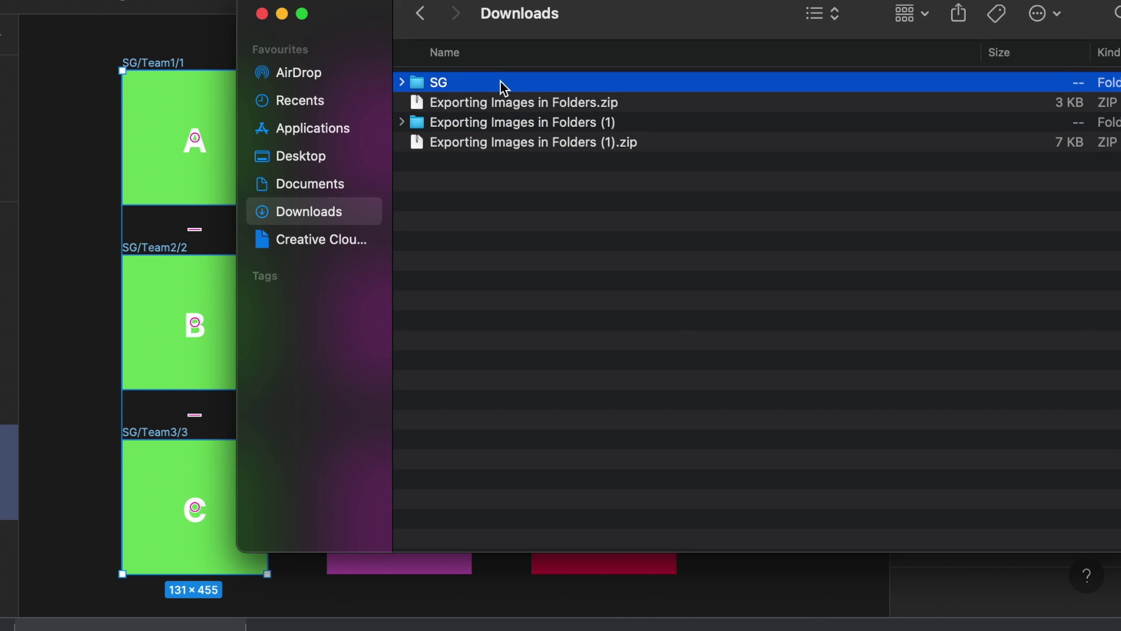
double_click(500, 82)
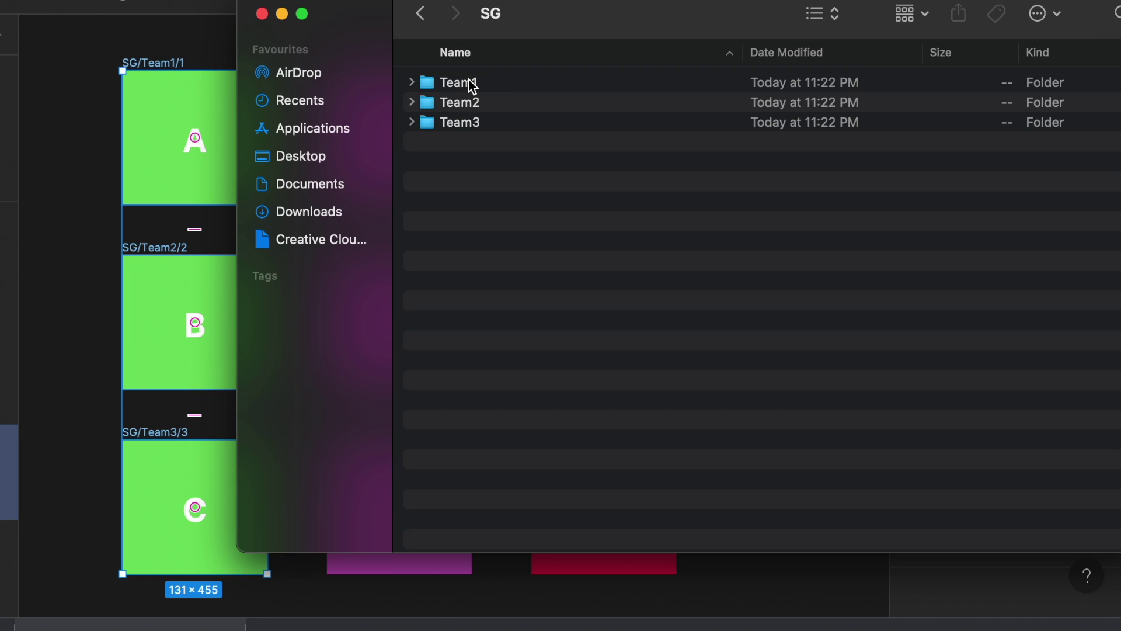
Check that Team1, Team2 and Team3 hold 1.png, 2.png and 3.png respectively.
click(472, 85)
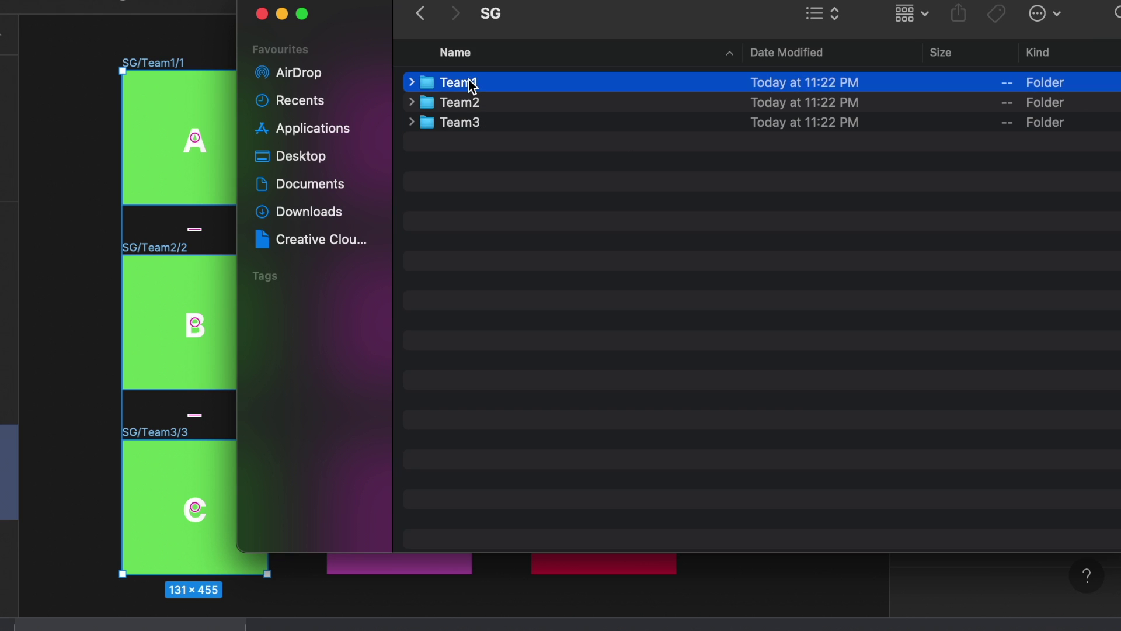
click(479, 111)
click(477, 123)
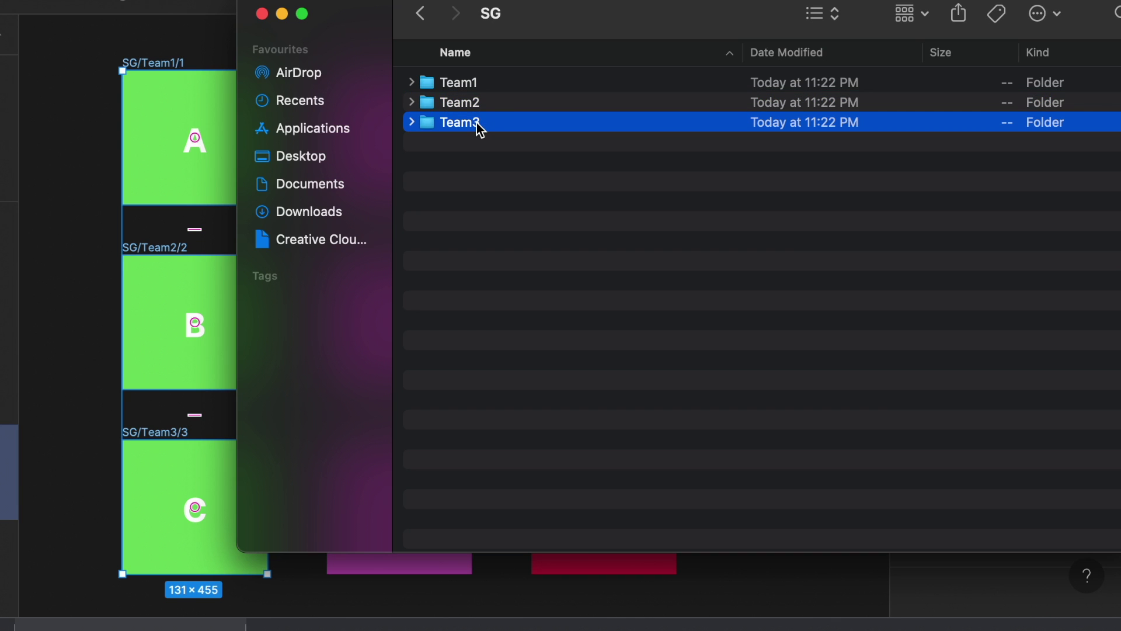
click(496, 86)
double_click(498, 85)
click(430, 22)
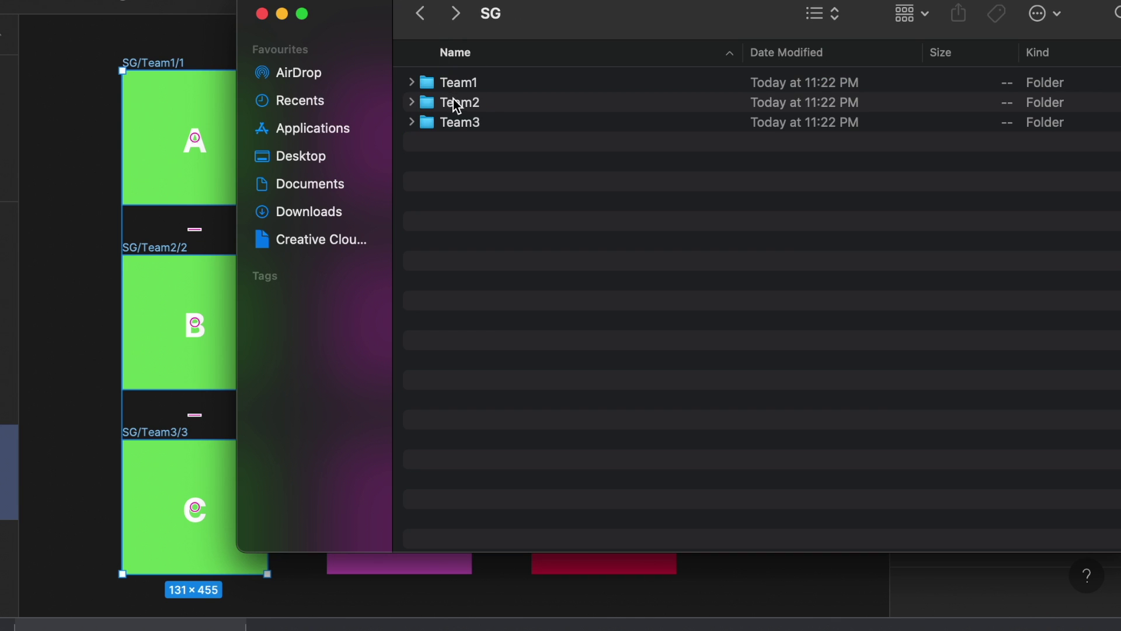
click(454, 99)
double_click(455, 100)
click(425, 22)
double_click(475, 123)
click(427, 22)
Bring the Figma design with the renamed frames back in front of Finder.
click(82, 234)
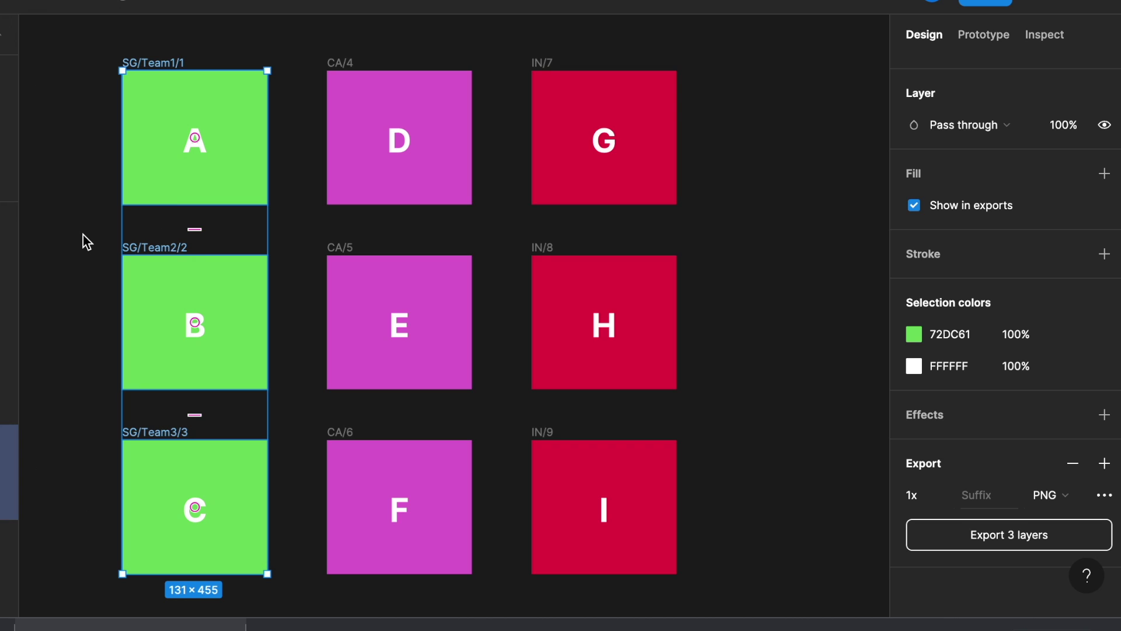